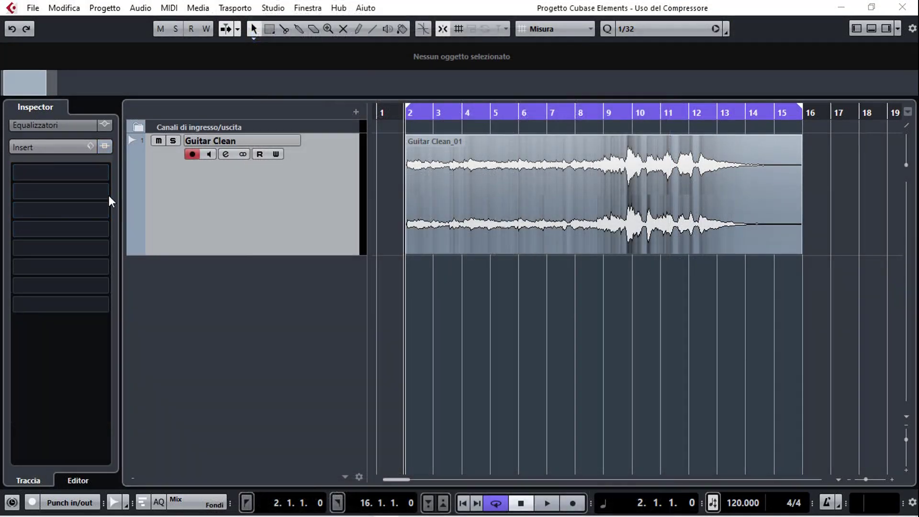
left_click(104, 172)
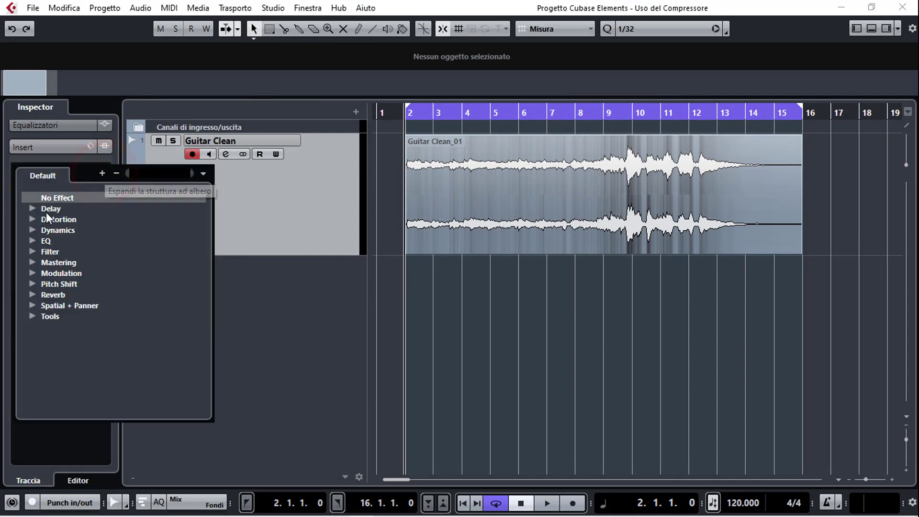
left_click(32, 228)
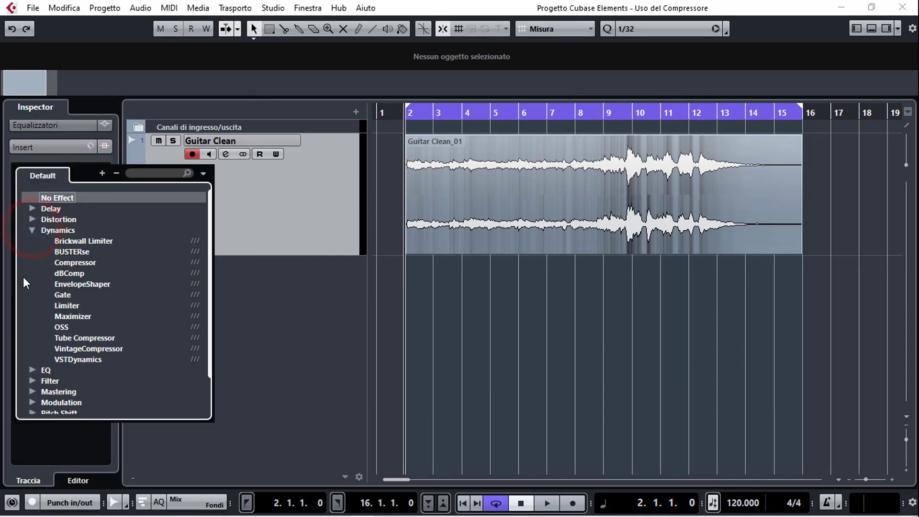
left_click(60, 328)
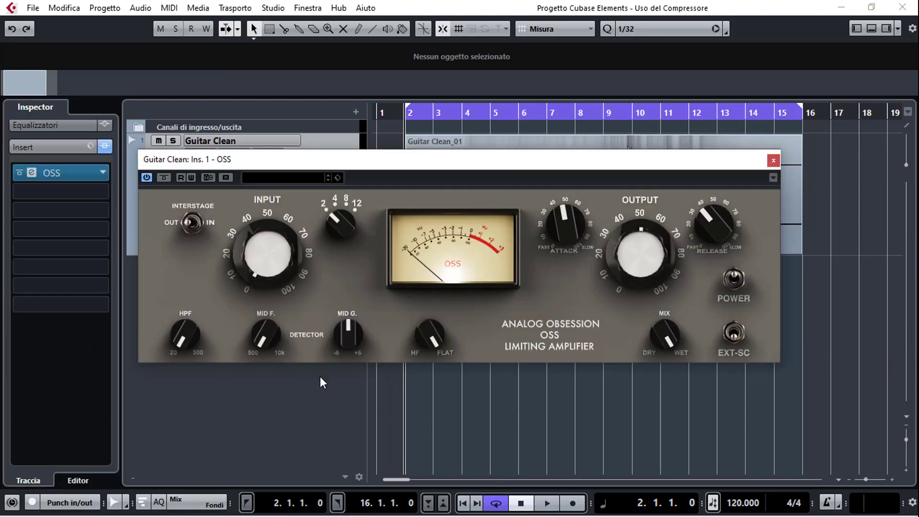
left_click(773, 161)
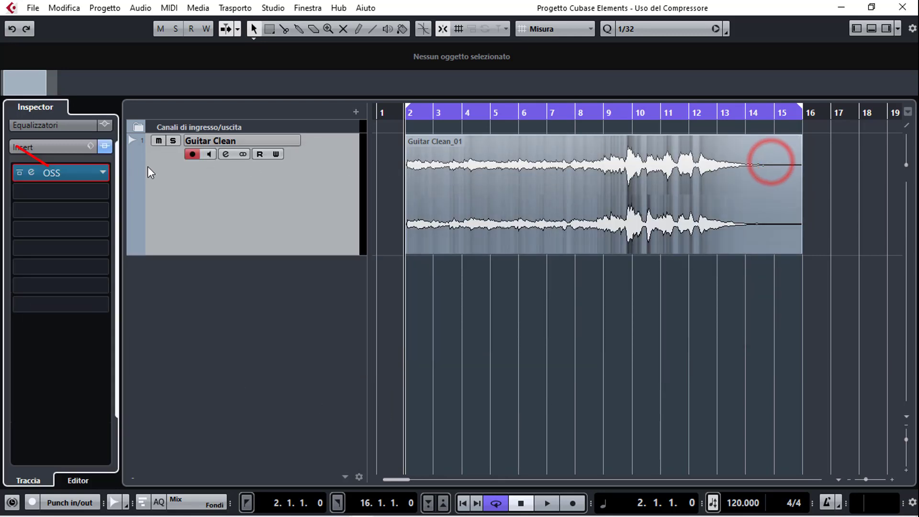
left_click(102, 173)
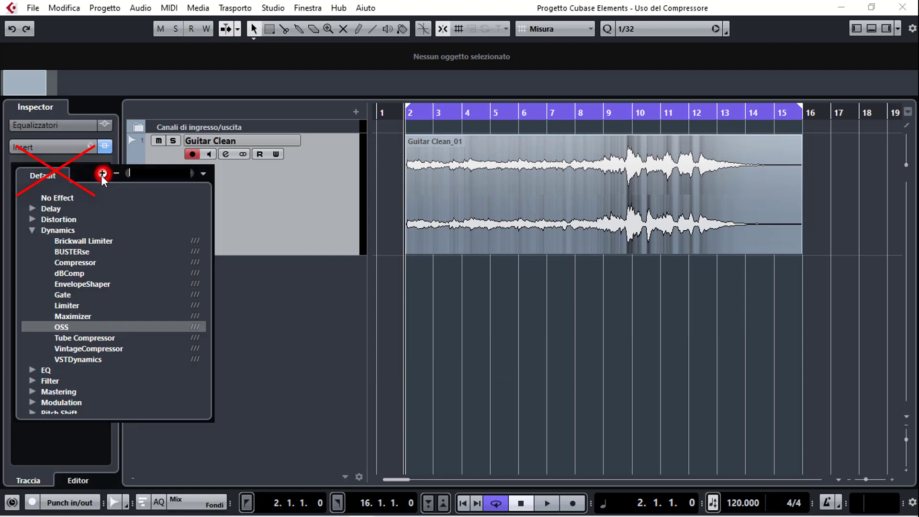
left_click(61, 194)
Add one stereo FX channel track named "COMP. PARAL." with the OSS compressor as its effect, and close the plug-in window.
right_click(213, 295)
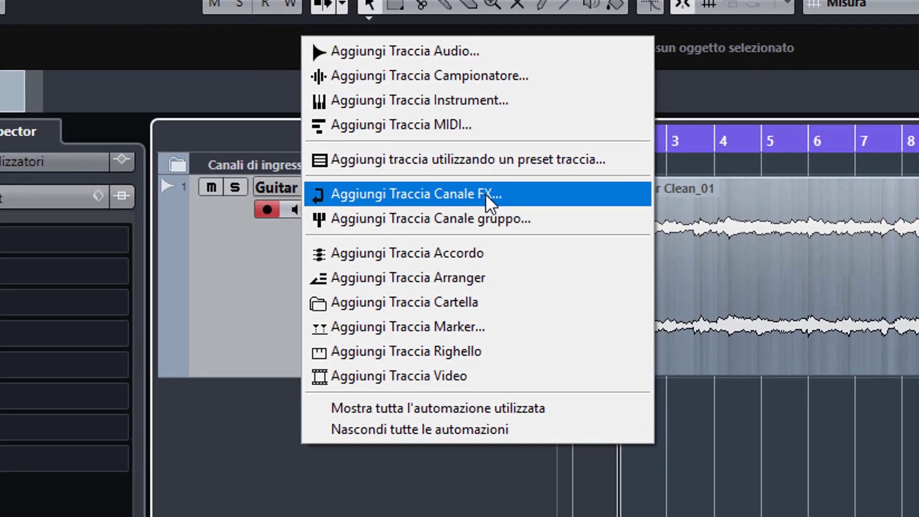
left_click(487, 195)
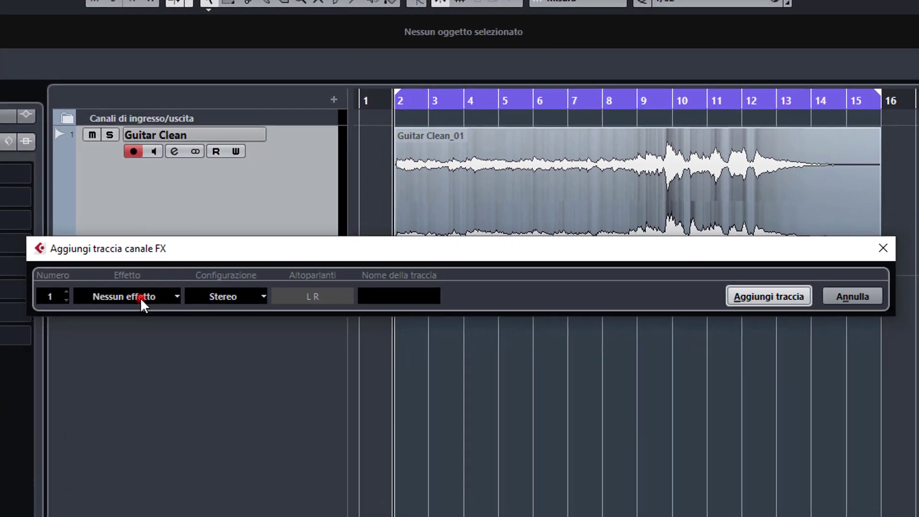
left_click(163, 317)
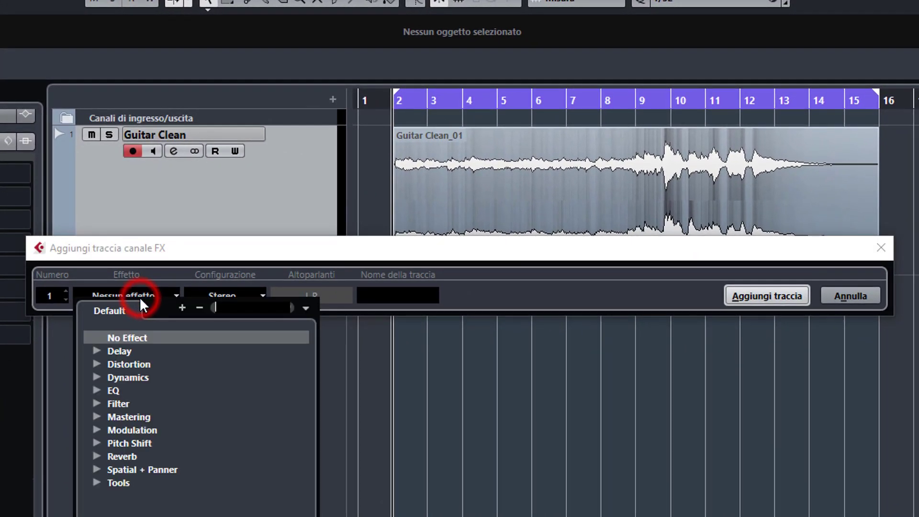
left_click(97, 377)
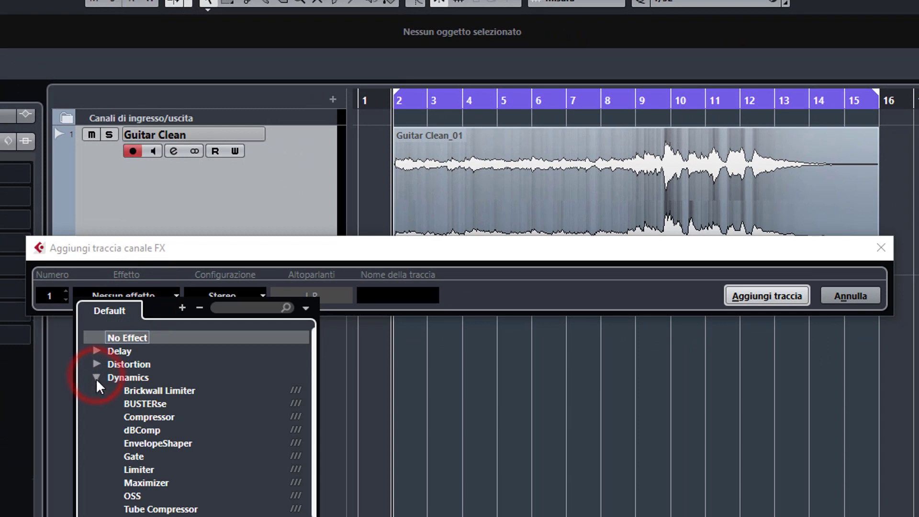
left_click(133, 496)
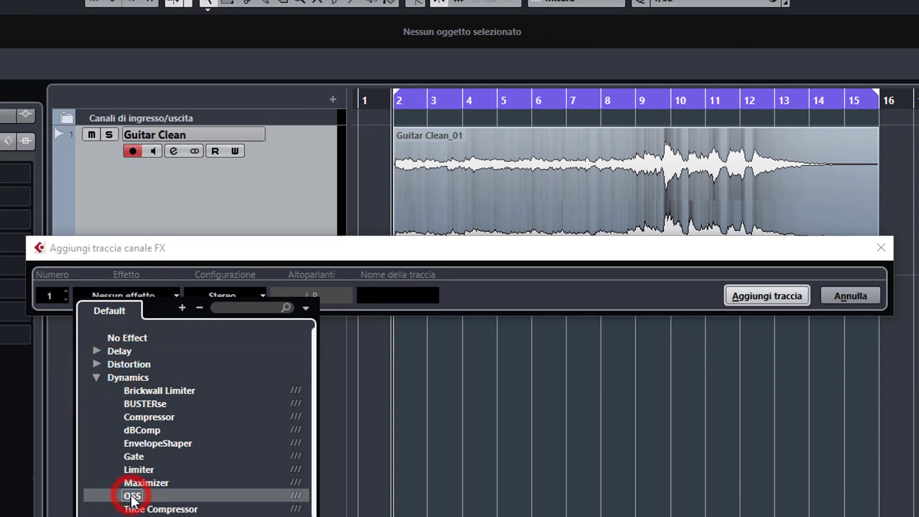
left_click(383, 299)
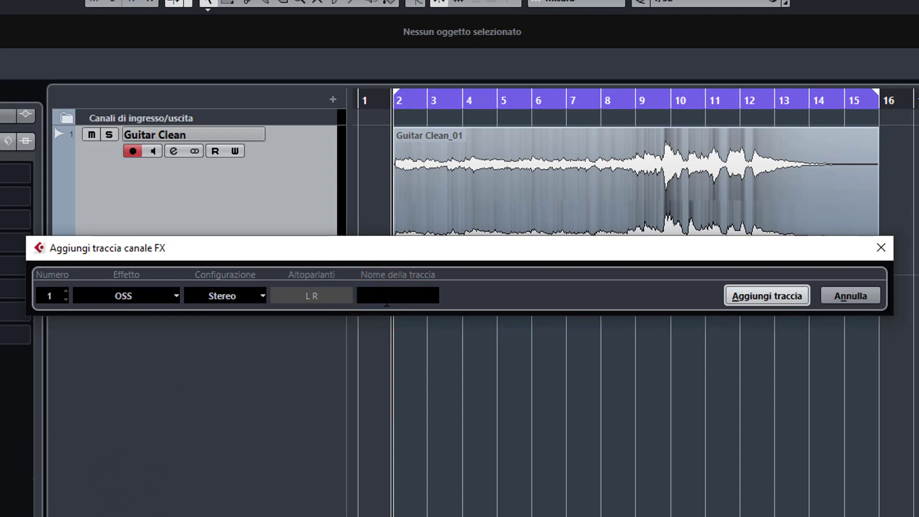
type("COMP. P")
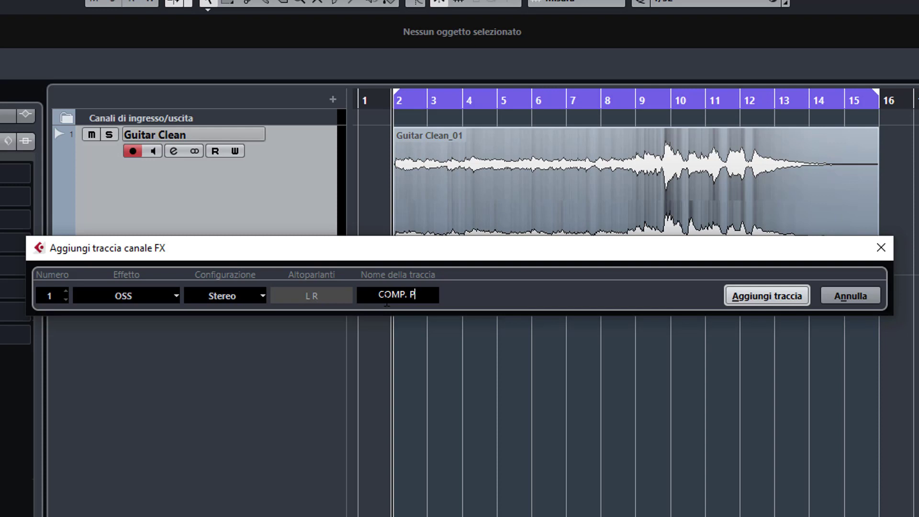
type("ARAL.")
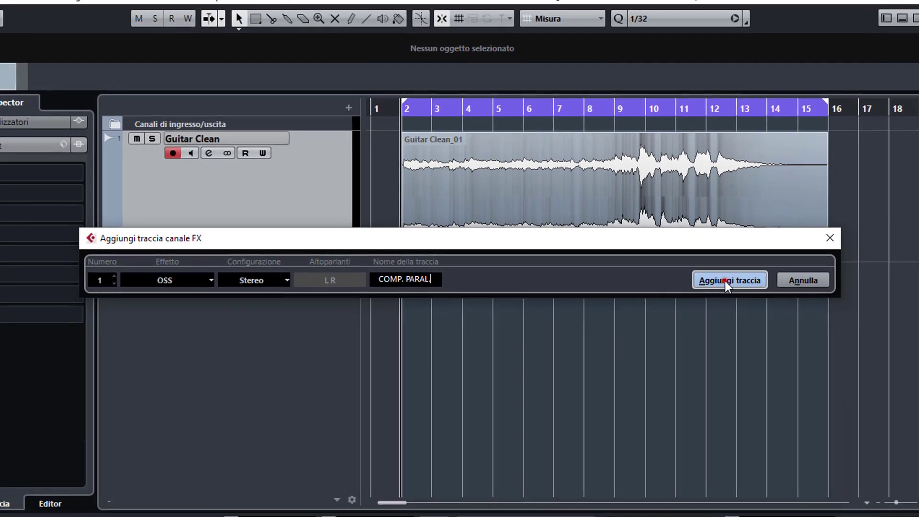
left_click(725, 280)
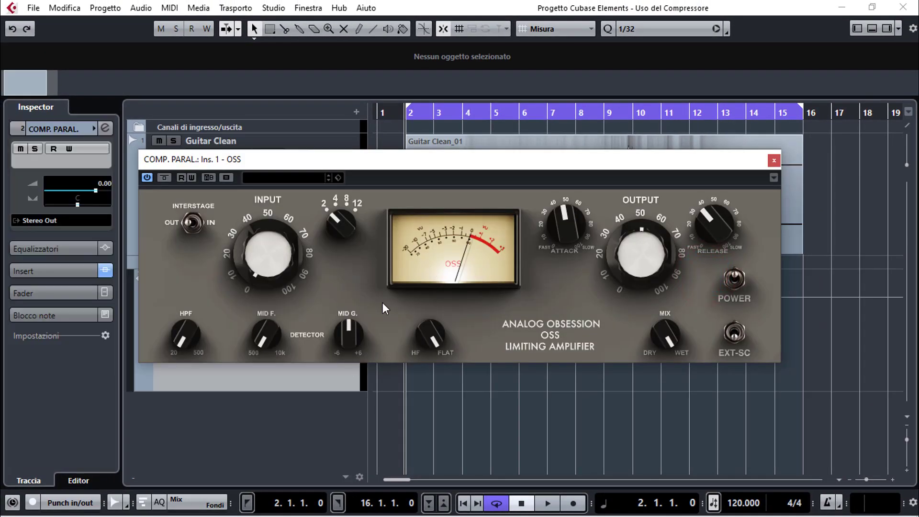
left_click(774, 161)
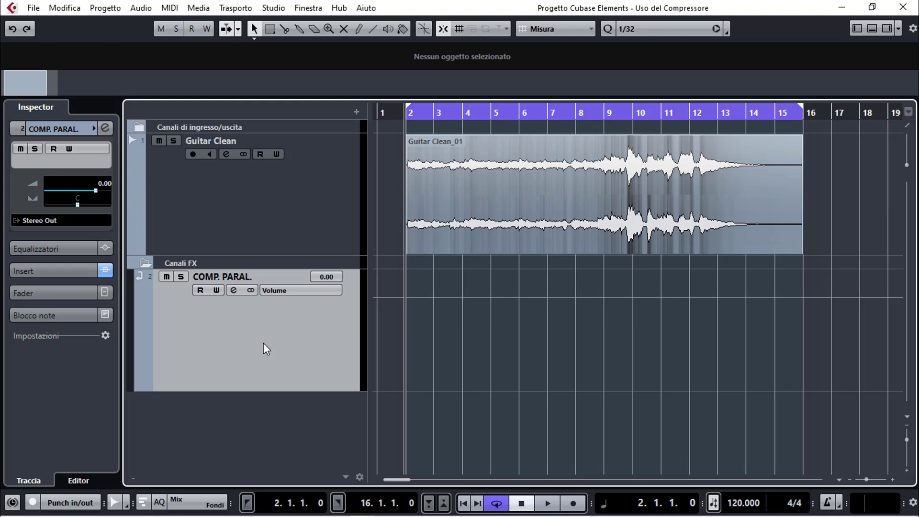
Open the MixConsole, show the channel routing and check which output bus the Guitar Clean channel uses.
key("F3")
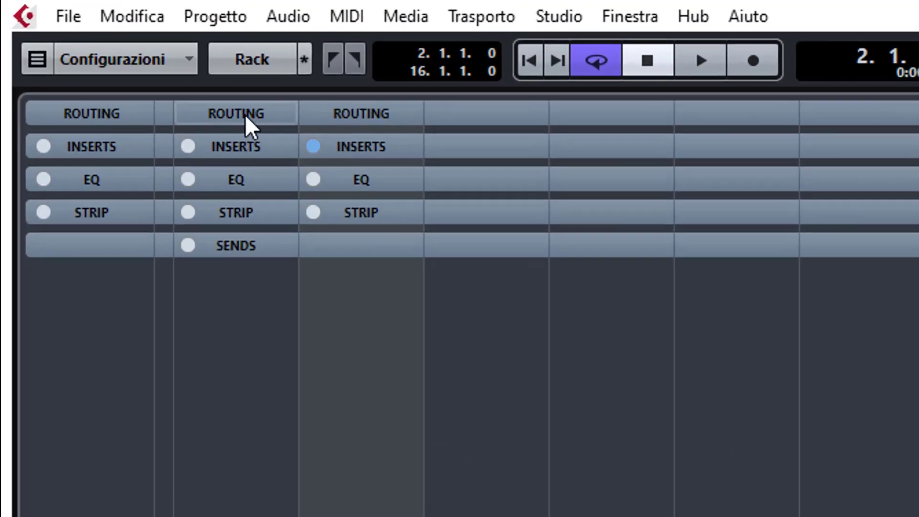
left_click(119, 57)
left_click(280, 223)
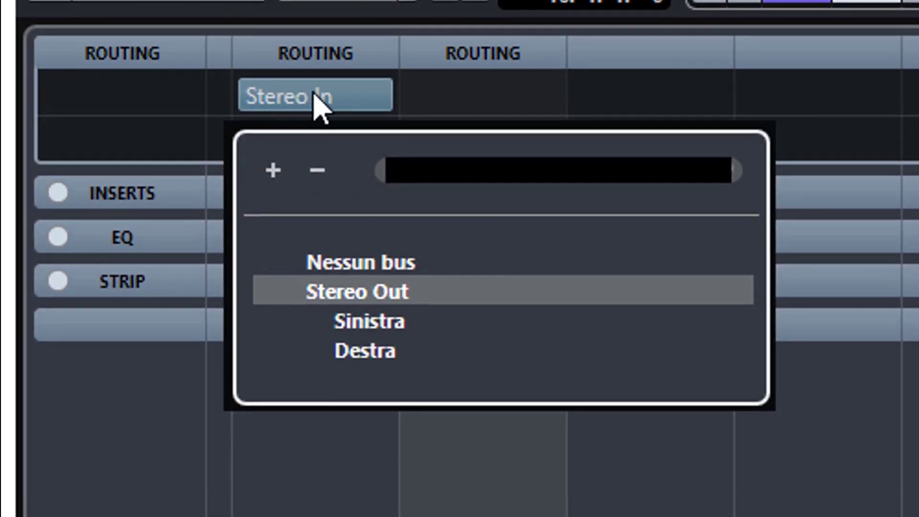
left_click(318, 203)
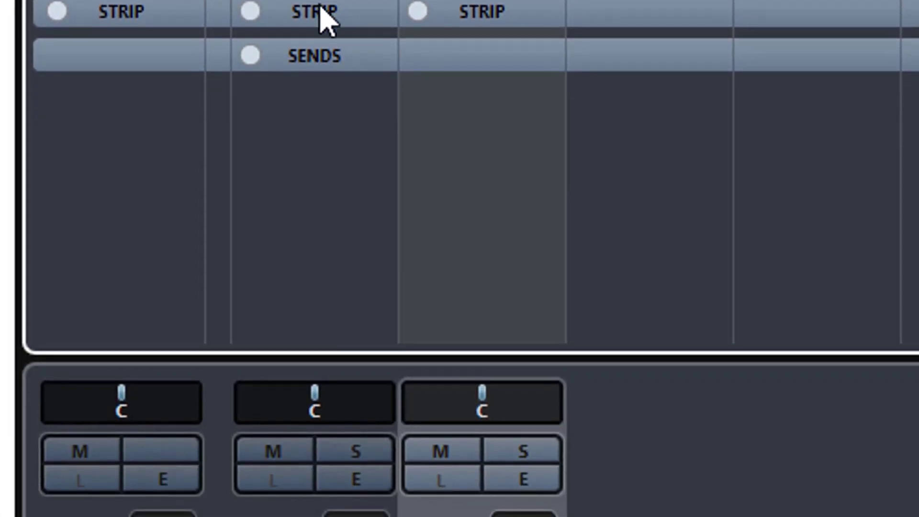
Add a send from the Guitar Clean channel to COMP. PARAL., activate it and set it to pre-fader.
left_click(316, 57)
left_click(318, 115)
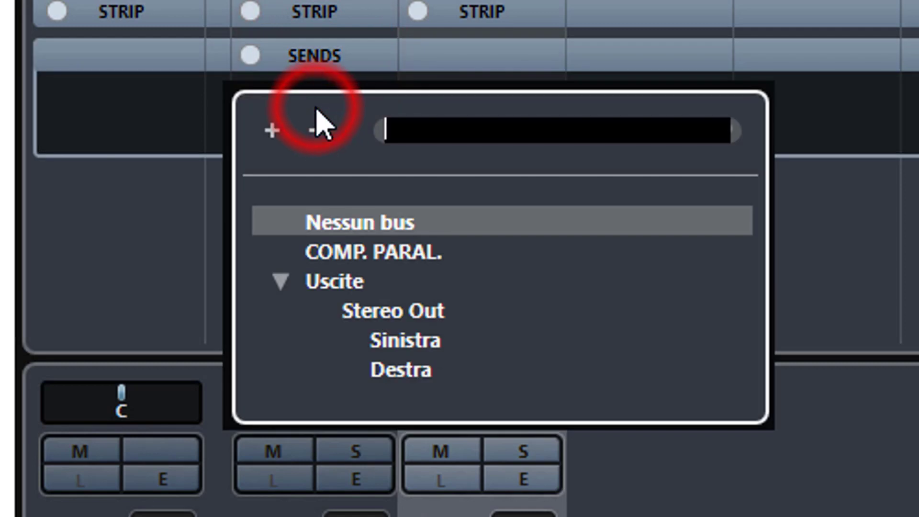
left_click(411, 251)
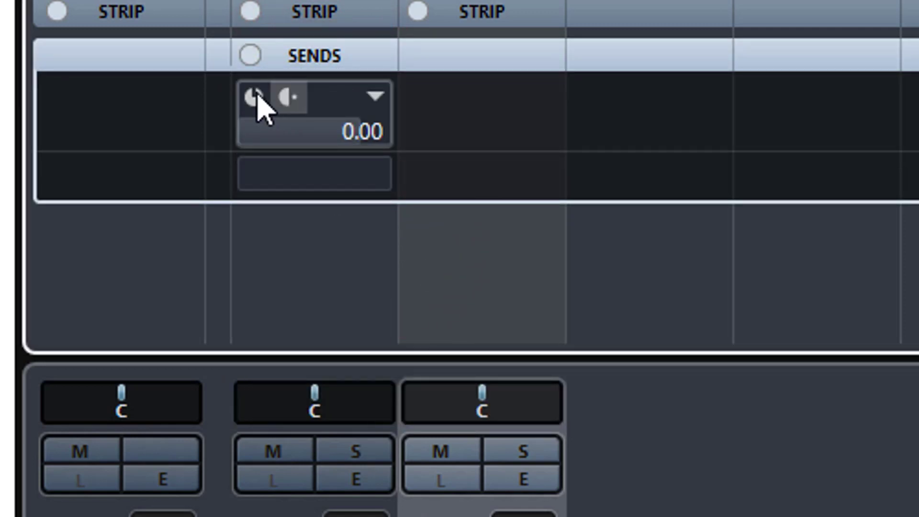
left_click(254, 98)
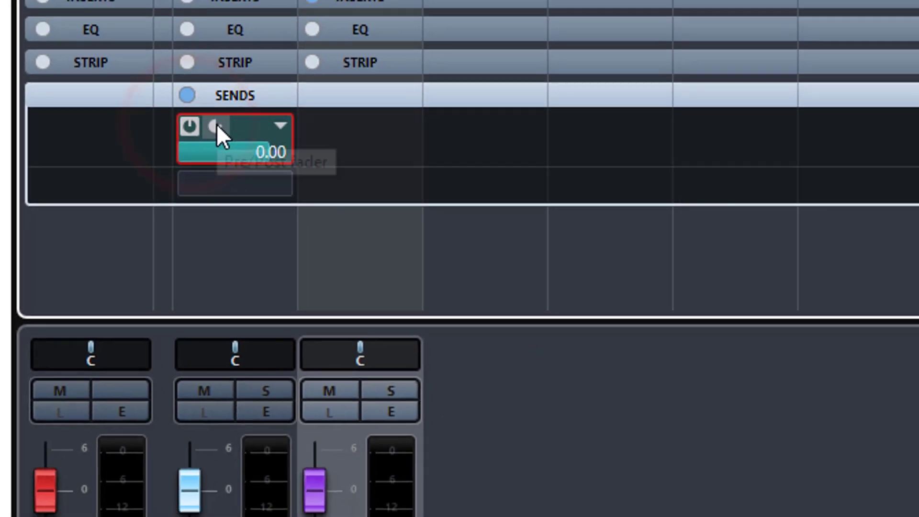
left_click(284, 102)
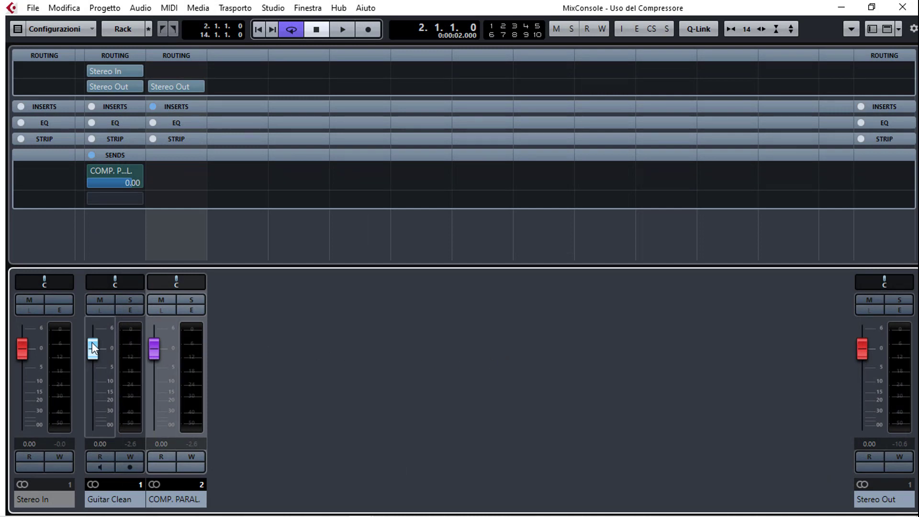
Pull the Guitar Clean channel's volume fader all the way down to -∞ and return to the project view.
left_click_drag(92, 343, 96, 434)
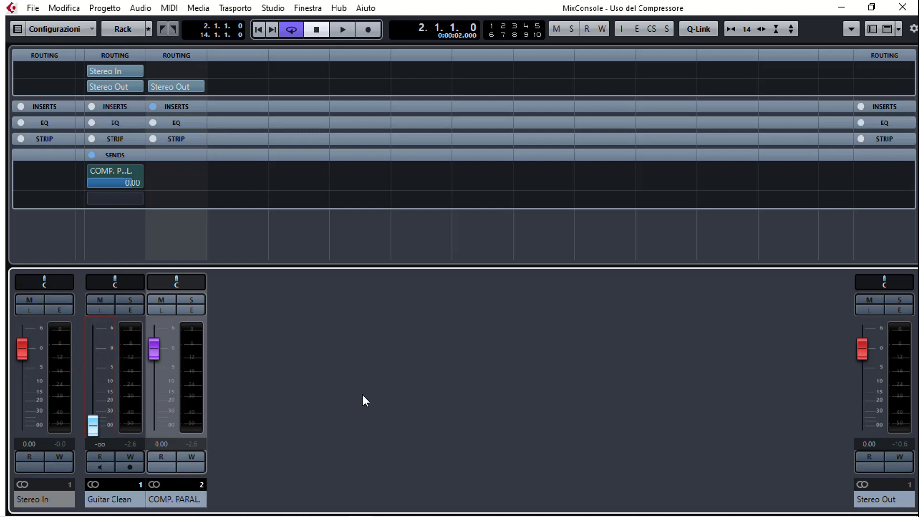
key("F3")
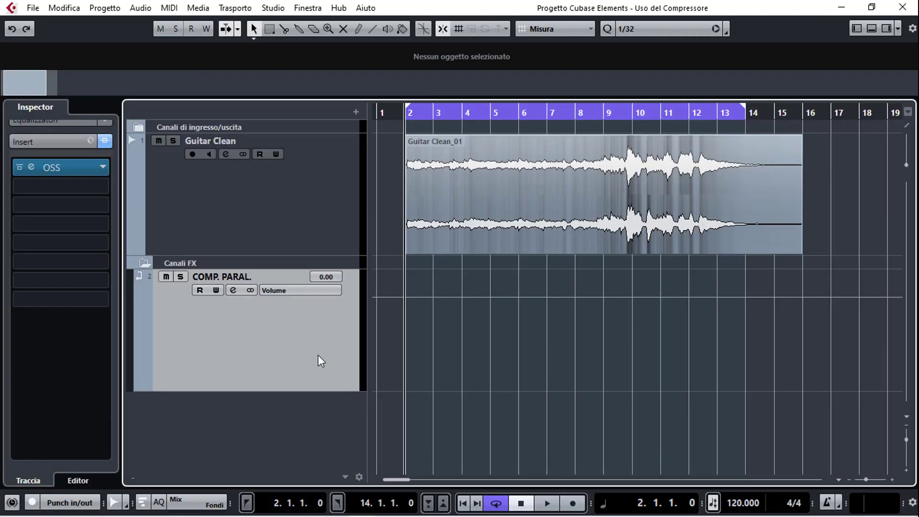
During playback, raise the INPUT of the OSS compressor on COMP. PARAL. to about 65, and stop playback.
left_click(541, 502)
double_click(60, 168)
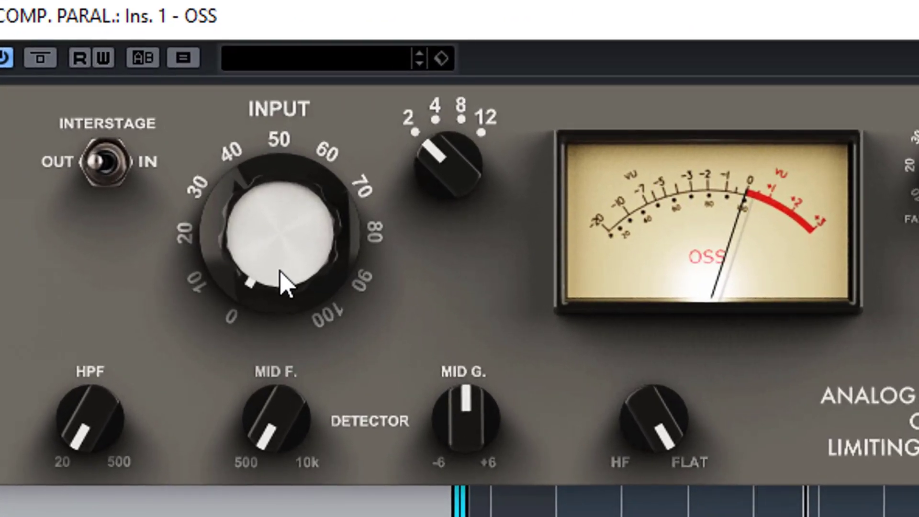
left_click_drag(281, 272, 282, 201)
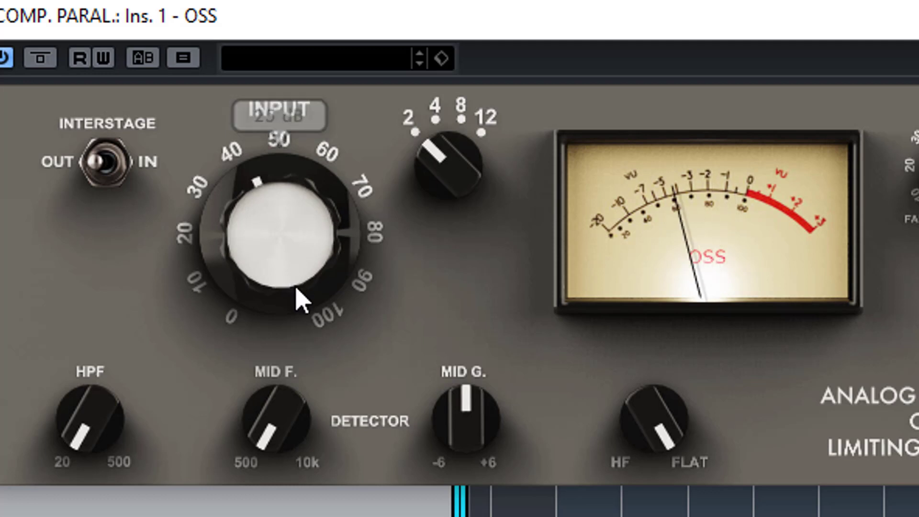
left_click_drag(284, 257, 281, 243)
left_click_drag(286, 275, 287, 268)
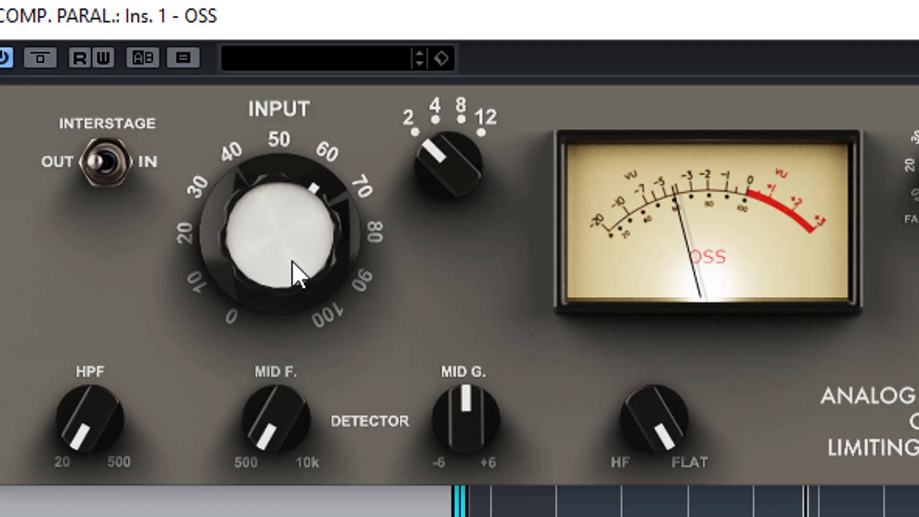
left_click_drag(293, 271, 293, 254)
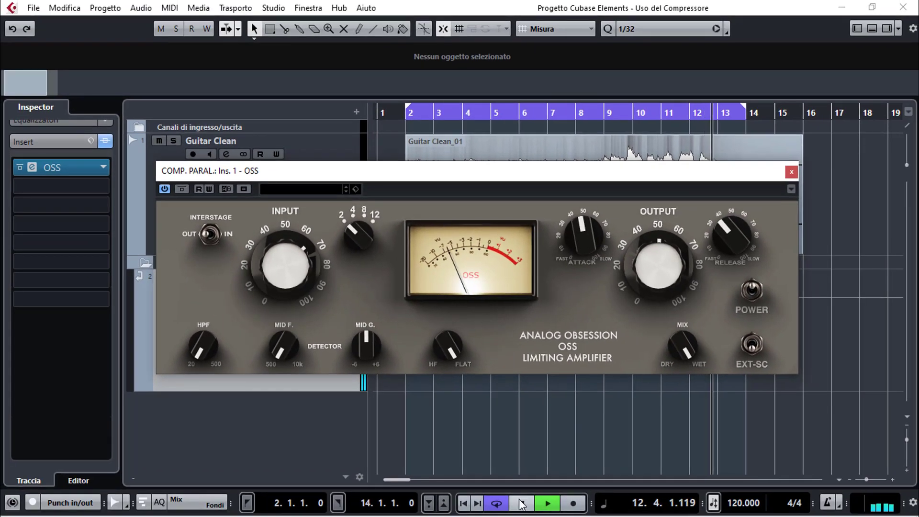
left_click(521, 499)
left_click(522, 499)
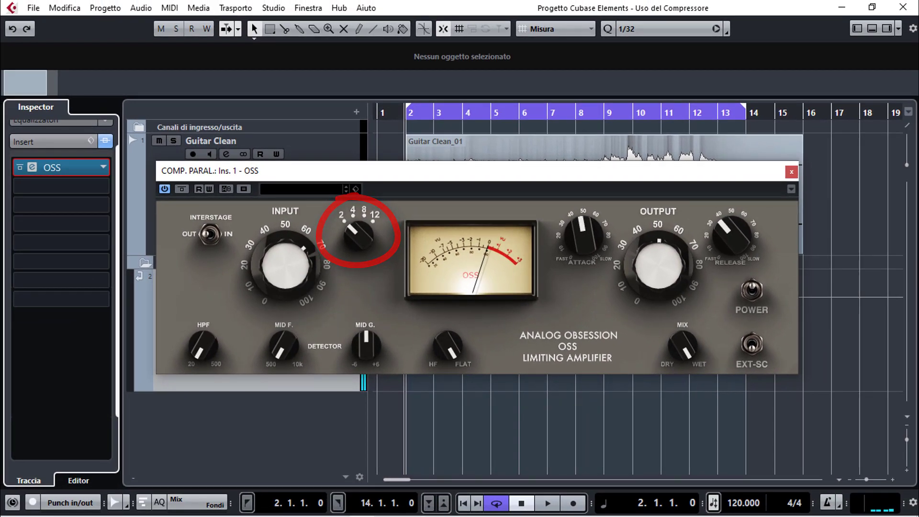
During playback, compare the OSS compressor's ratio settings 4, 8 and 12, and leave it at 12.
left_click(794, 403)
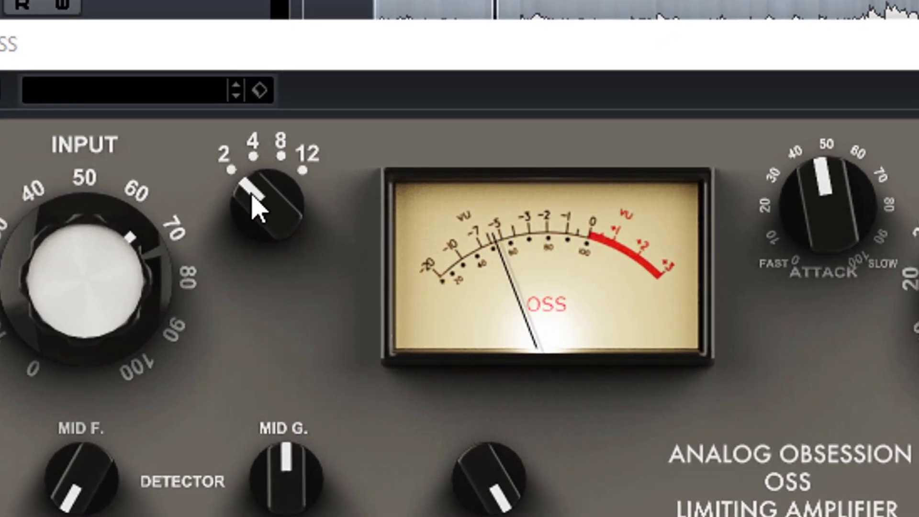
left_click_drag(258, 206, 257, 196)
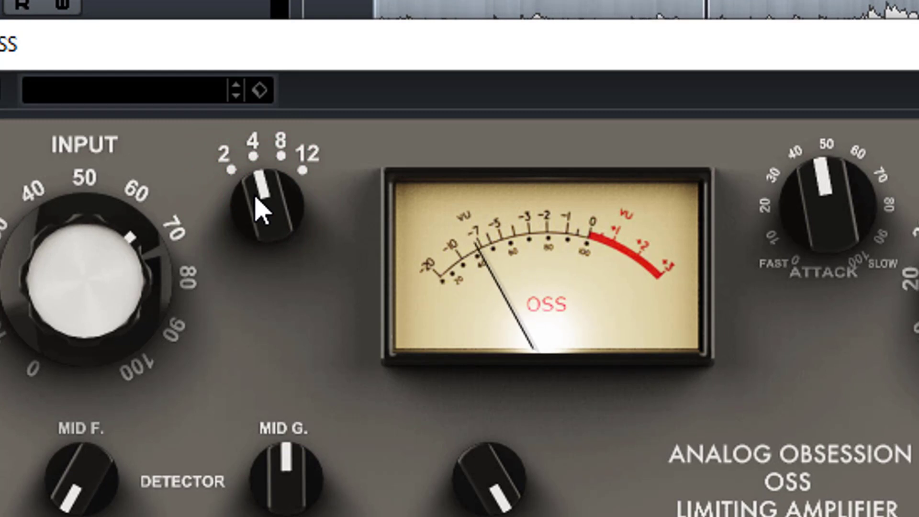
left_click_drag(257, 200, 256, 197)
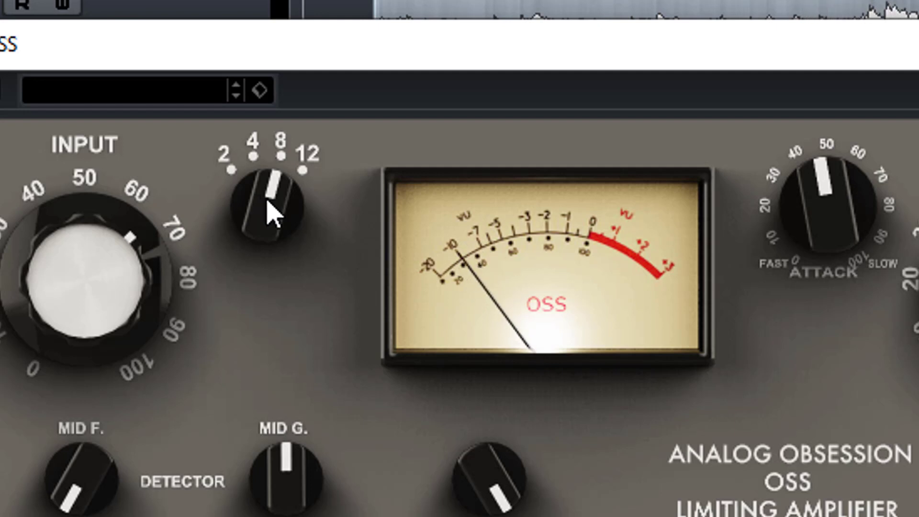
scroll(272, 215, "up", 1)
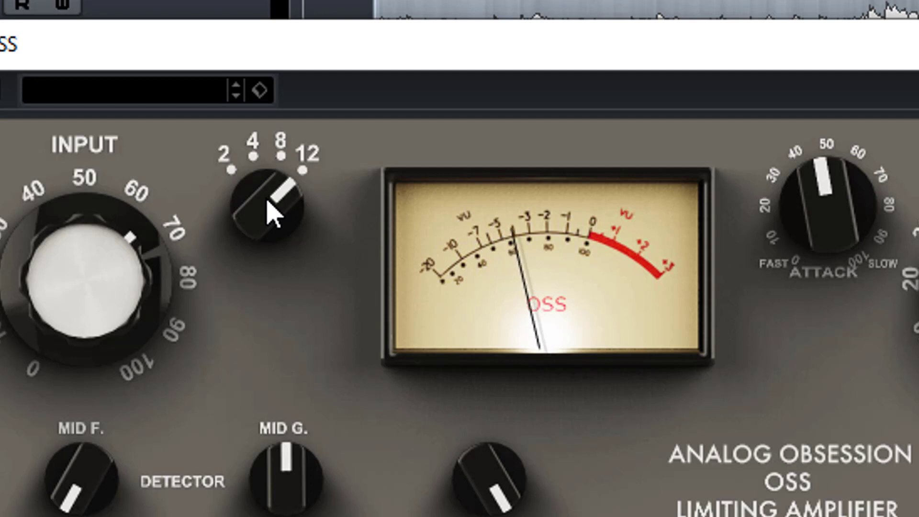
scroll(272, 215, "down", 1)
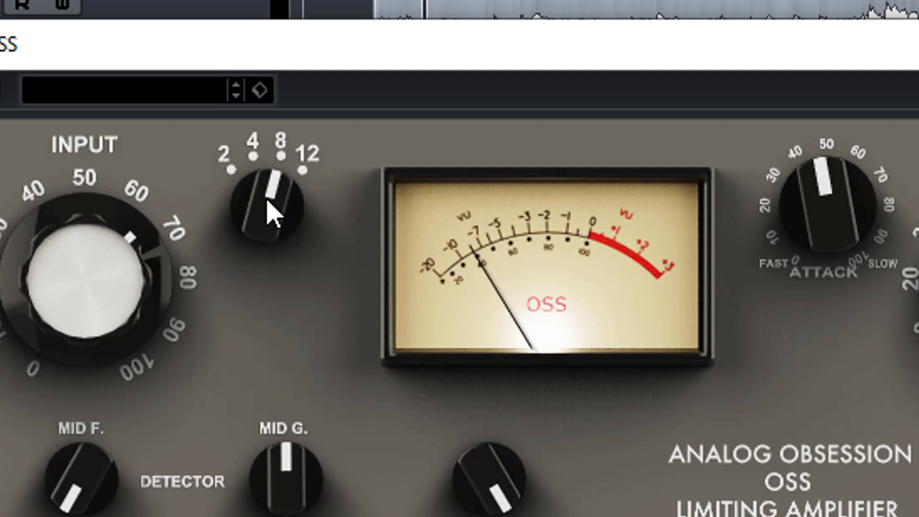
scroll(272, 214, "up", 1)
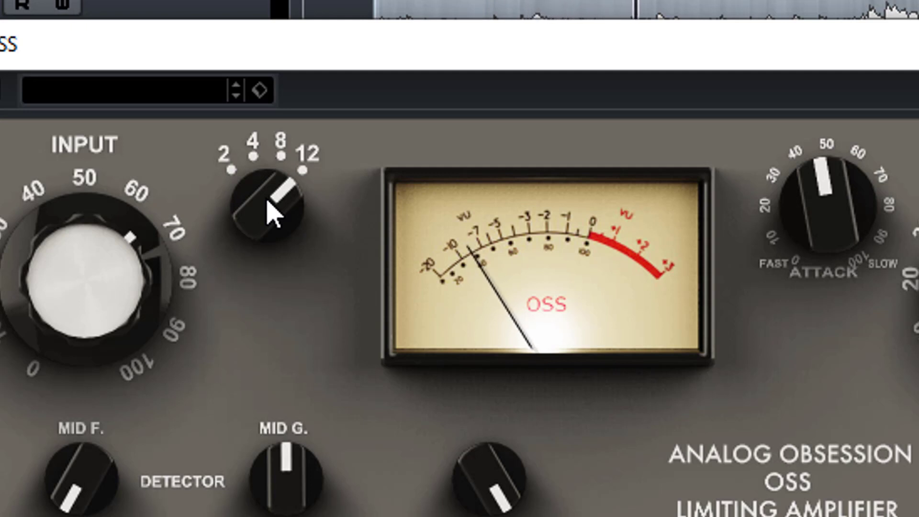
During playback, compare the OSS compressor's ratio settings 8, 4 and 2, set the ratio to 4, and stop playback.
scroll(272, 215, "down", 1)
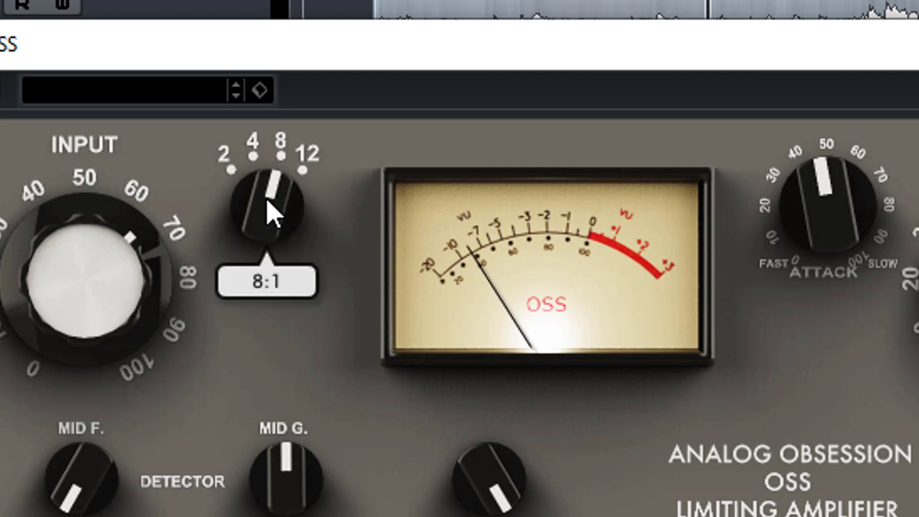
scroll(272, 214, "down", 1)
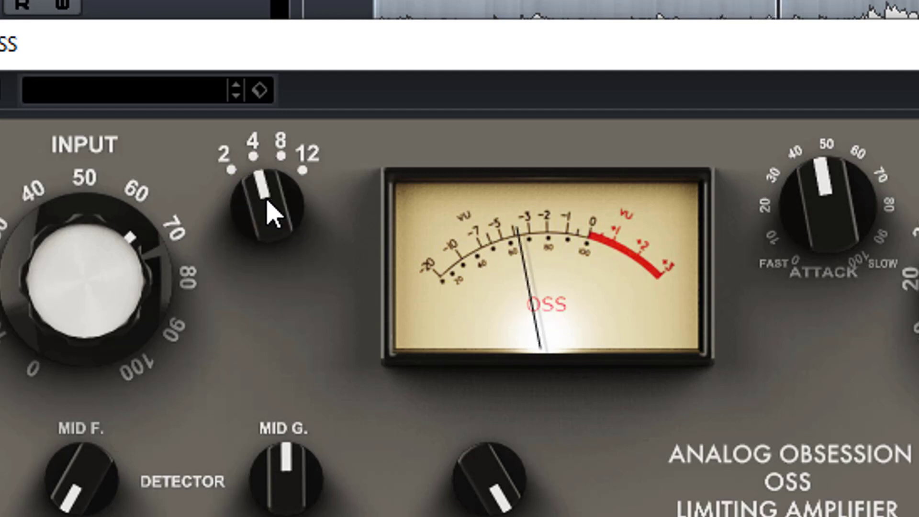
scroll(272, 215, "down", 1)
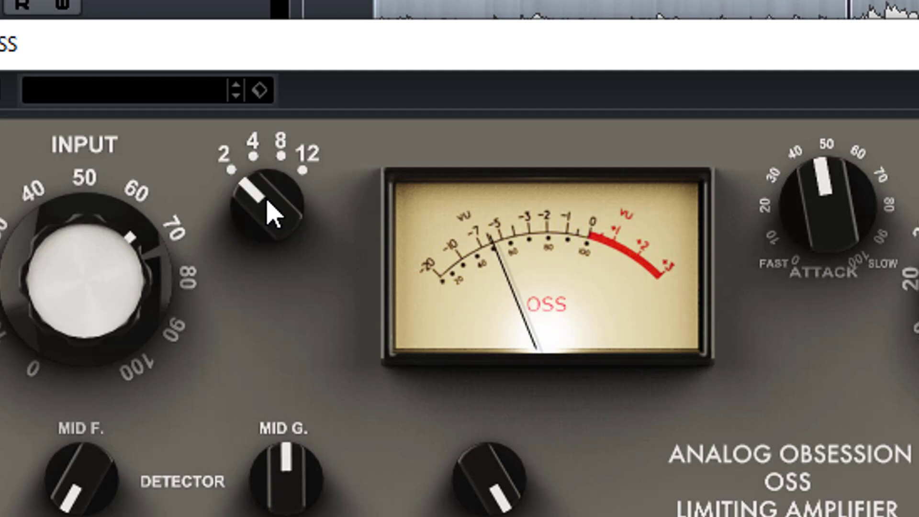
scroll(272, 215, "up", 1)
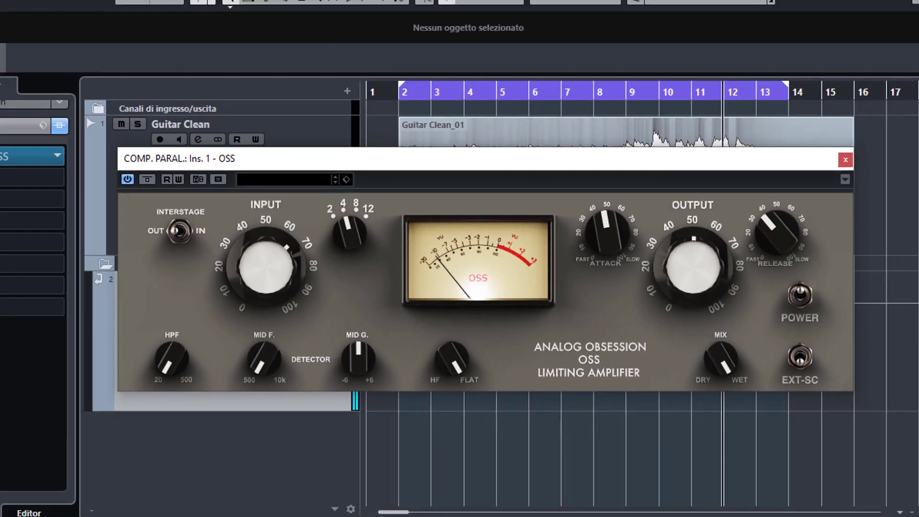
left_click(522, 503)
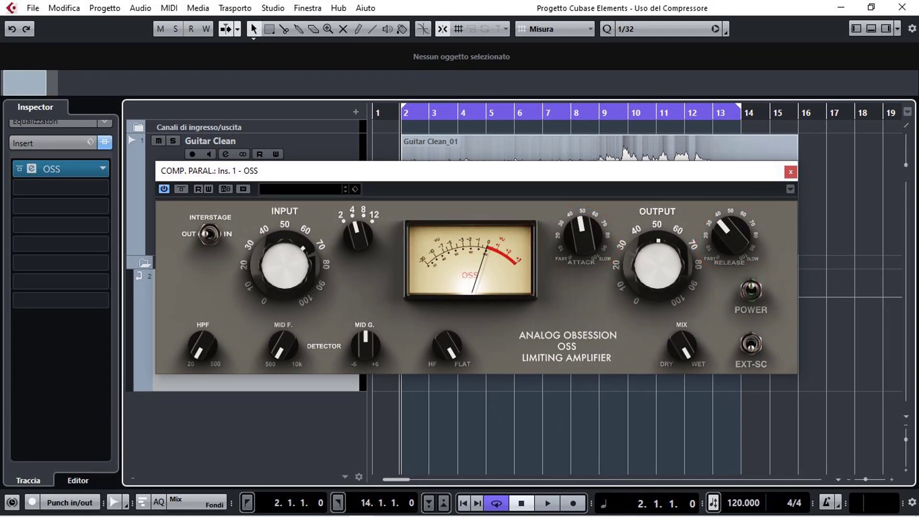
Start playback and try the OSS compressor with ATTACK and RELEASE both at their fastest setting, 0.
key("space")
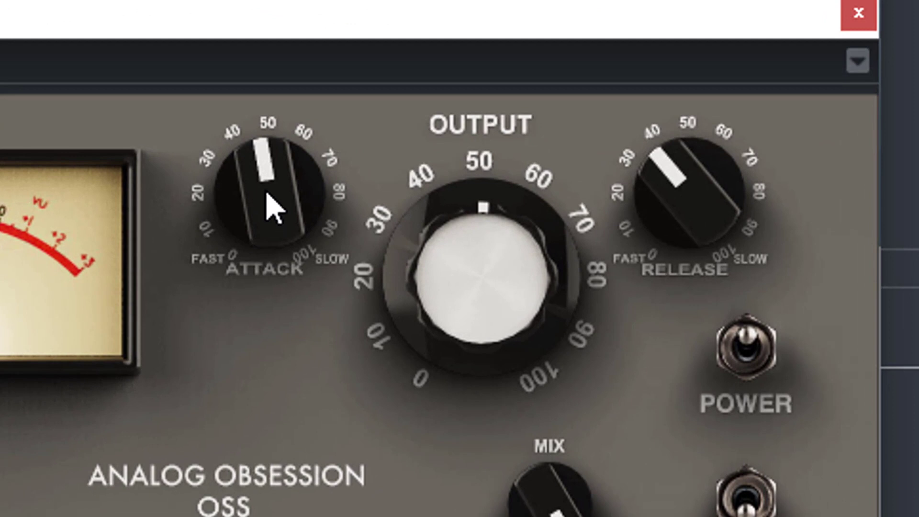
scroll(261, 185, "down", 3)
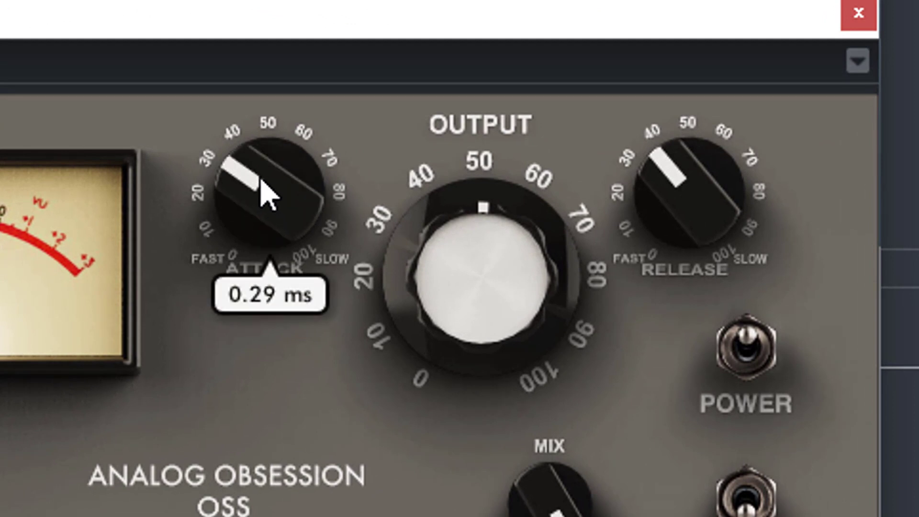
left_click_drag(260, 178, 260, 190)
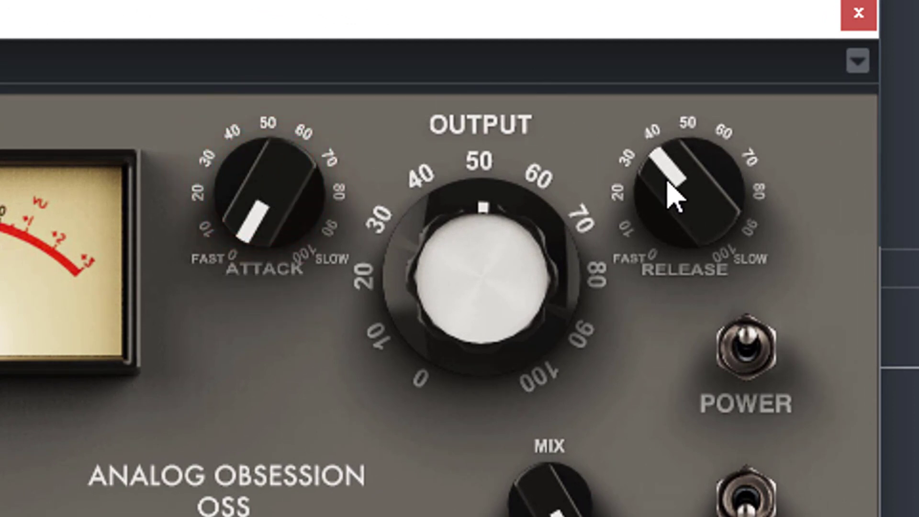
left_click_drag(667, 178, 668, 191)
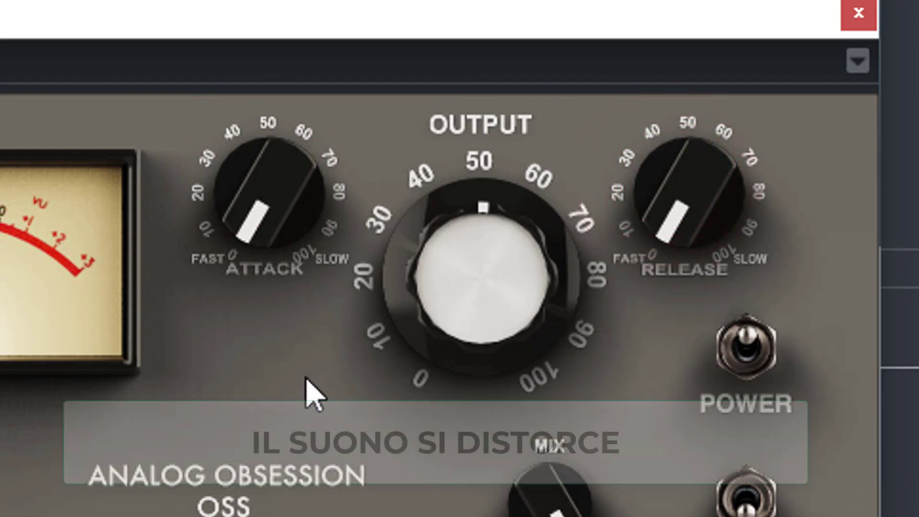
During playback, gradually slow down the OSS compressor's ATTACK to about 70 on its scale and its RELEASE to about 309 ms.
left_click(250, 228)
left_click_drag(250, 229, 244, 191)
left_click_drag(661, 223, 661, 189)
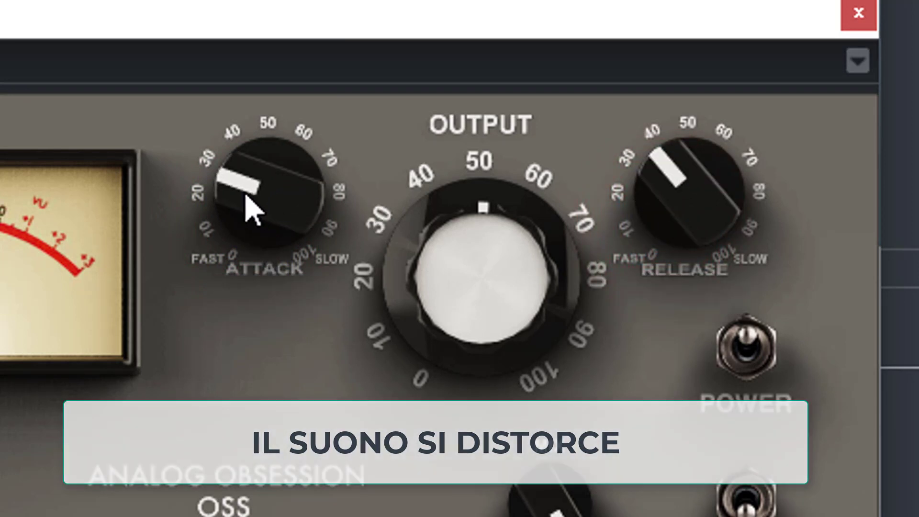
left_click(242, 191)
left_click_drag(242, 192, 242, 167)
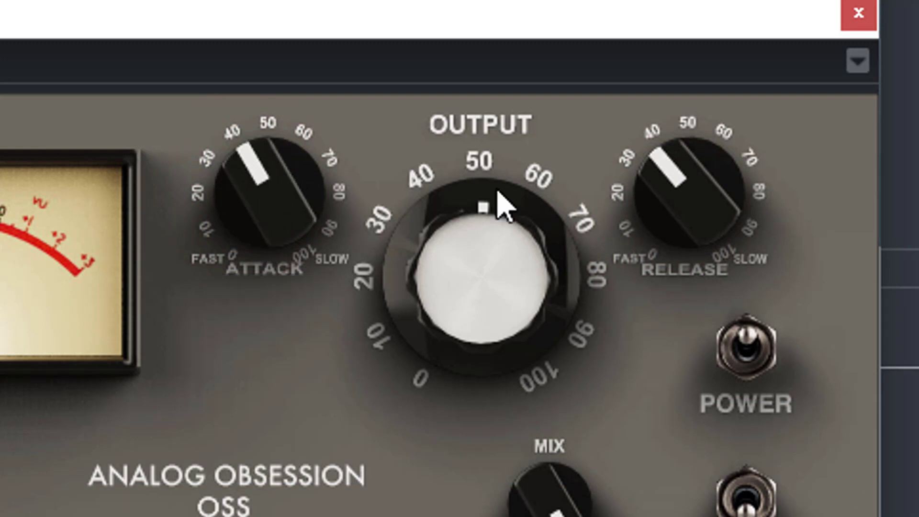
left_click_drag(673, 189, 673, 145)
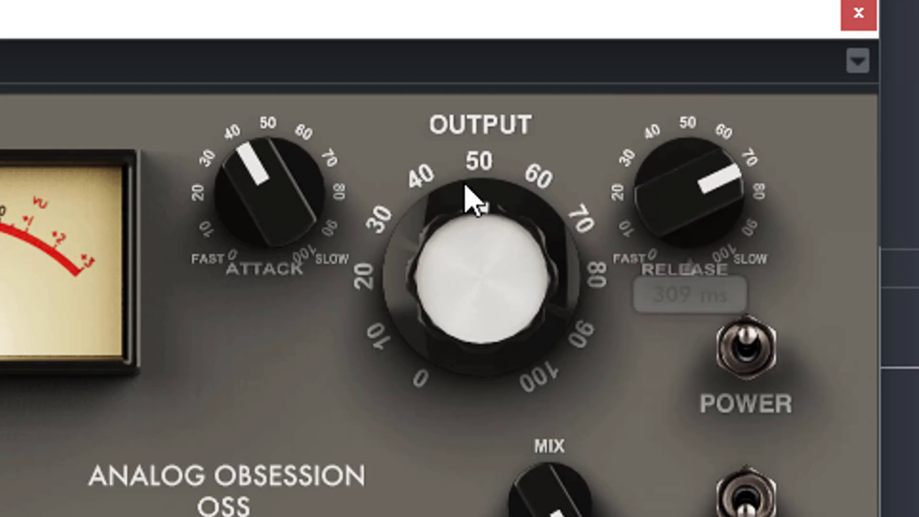
left_click_drag(267, 190, 267, 157)
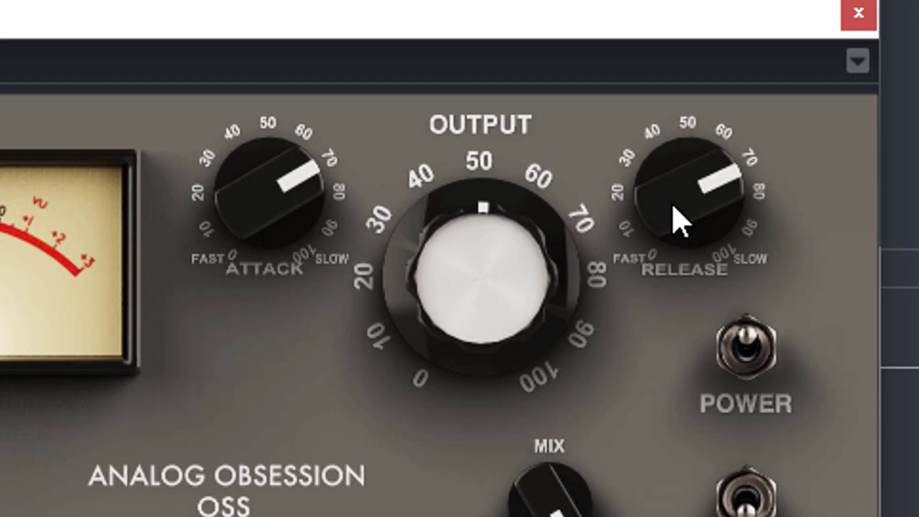
Fine-tune ATTACK to about 1.18 ms and RELEASE to about 330 ms, stop playback and return to the start of the loop.
left_click_drag(675, 211, 675, 208)
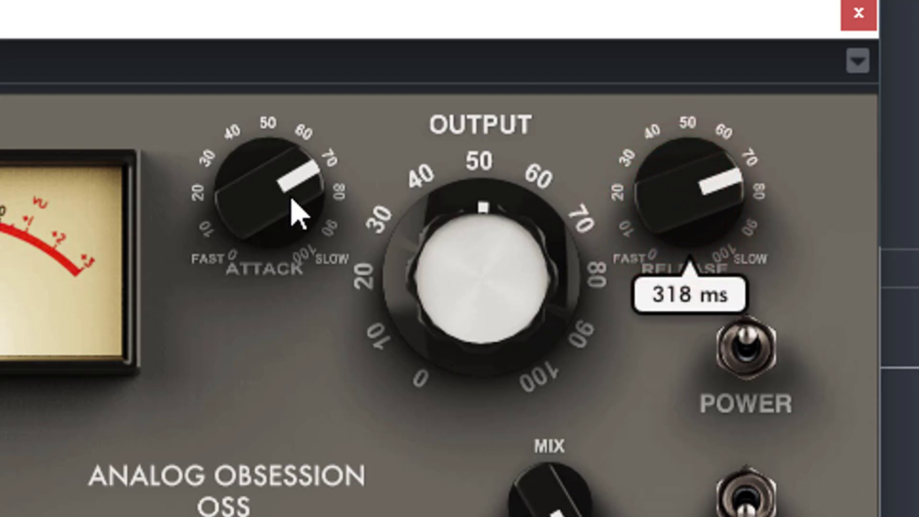
left_click_drag(266, 203, 265, 199)
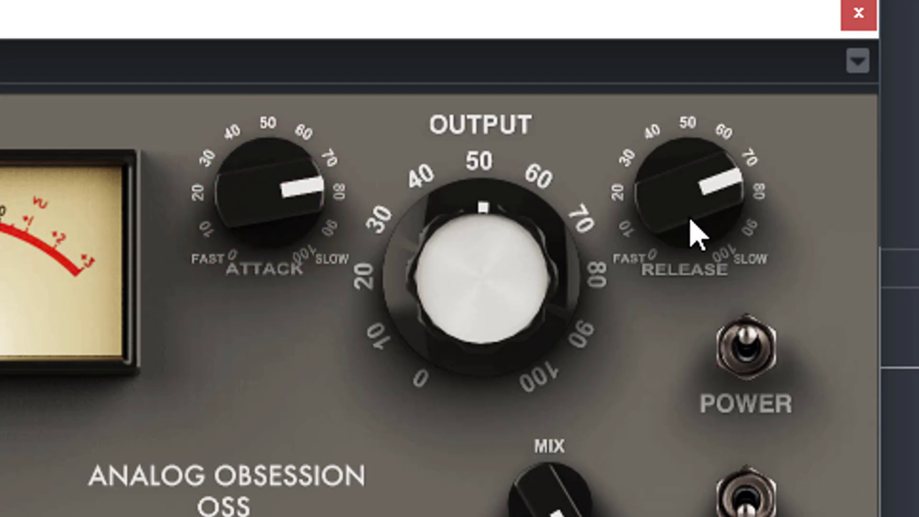
left_click_drag(682, 212, 684, 226)
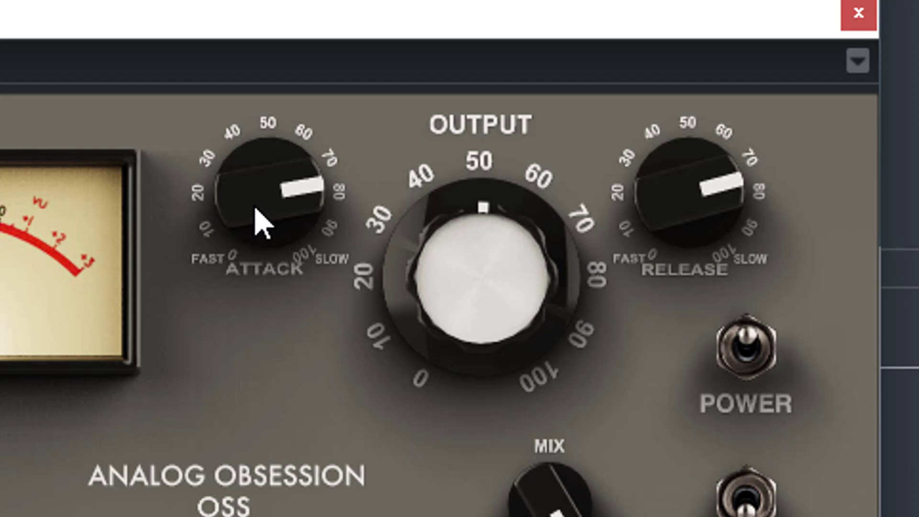
left_click_drag(257, 210, 257, 216)
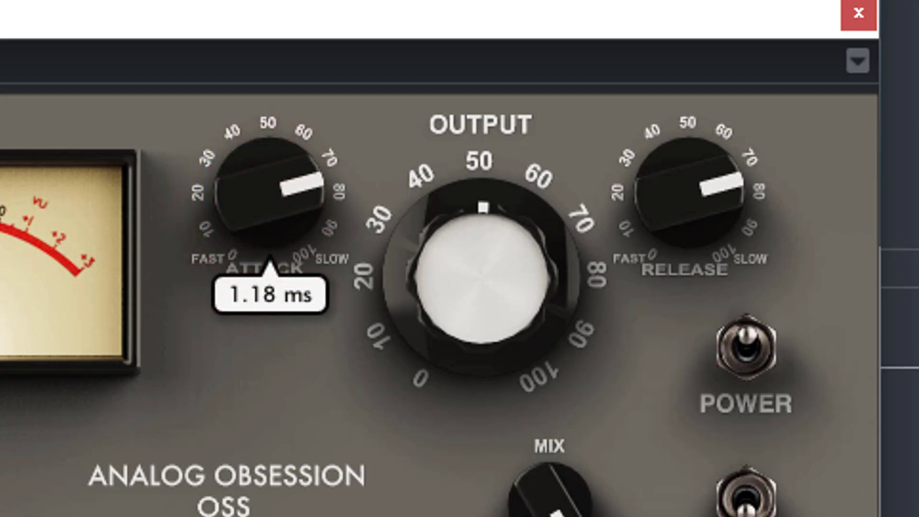
left_click(704, 204)
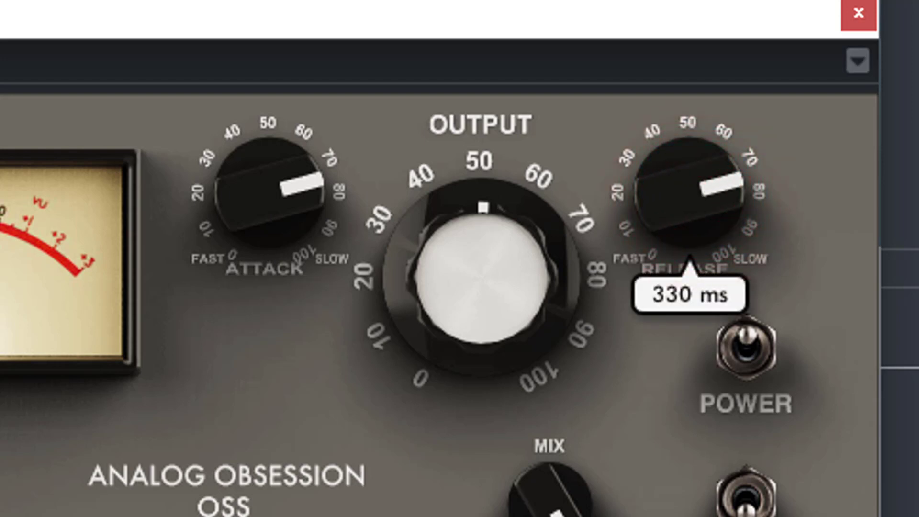
scroll(690, 192, "up", 2)
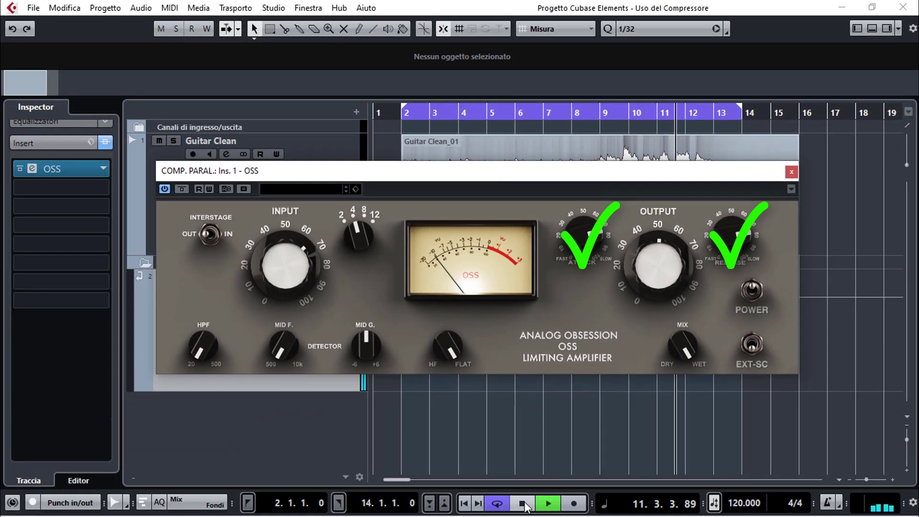
left_click(525, 503)
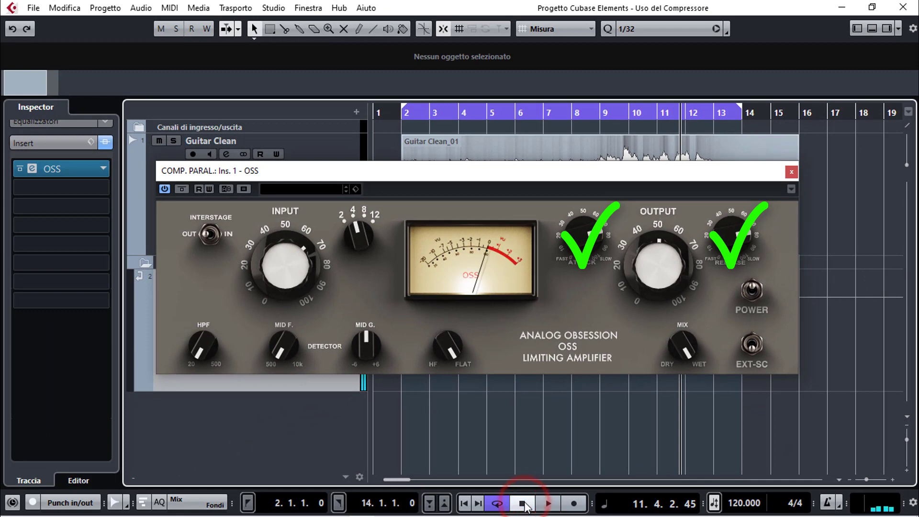
left_click(524, 503)
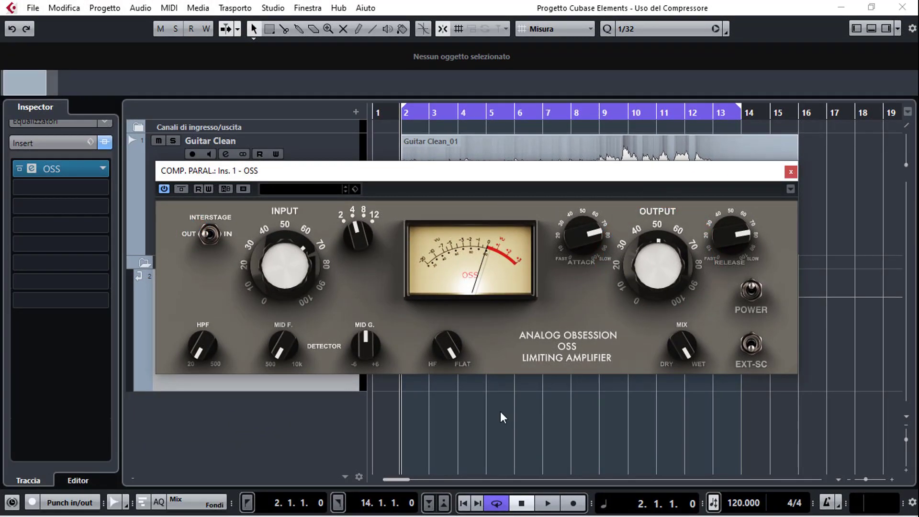
During playback, compare the signal with OSS bypassed and active, and raise the compressor's OUTPUT to 14 dB.
left_click(550, 503)
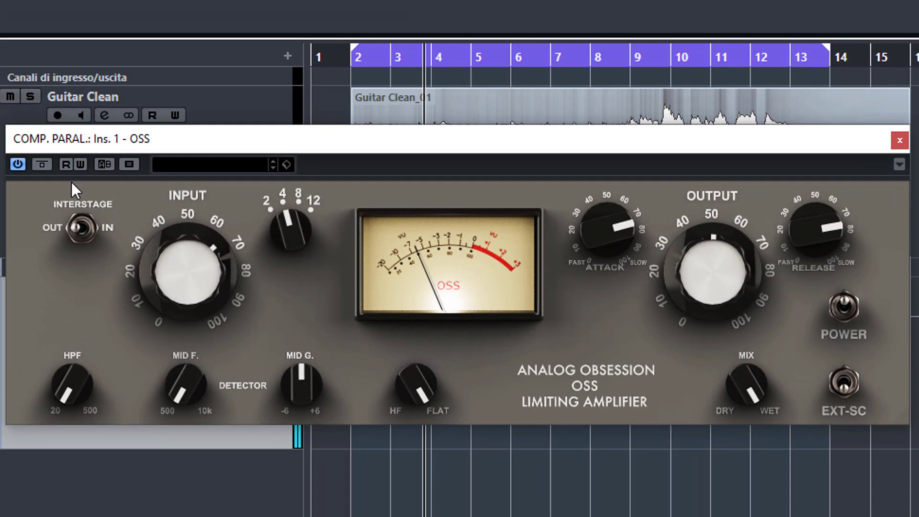
left_click(46, 164)
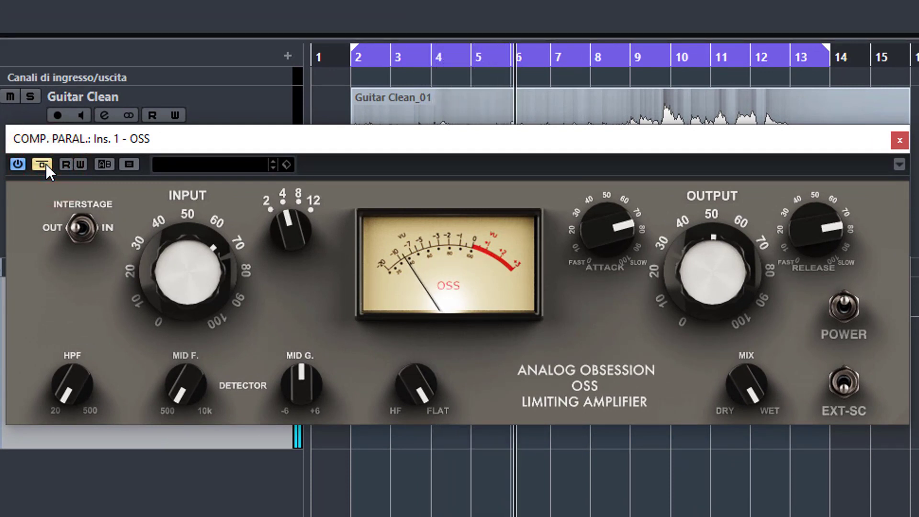
left_click(45, 164)
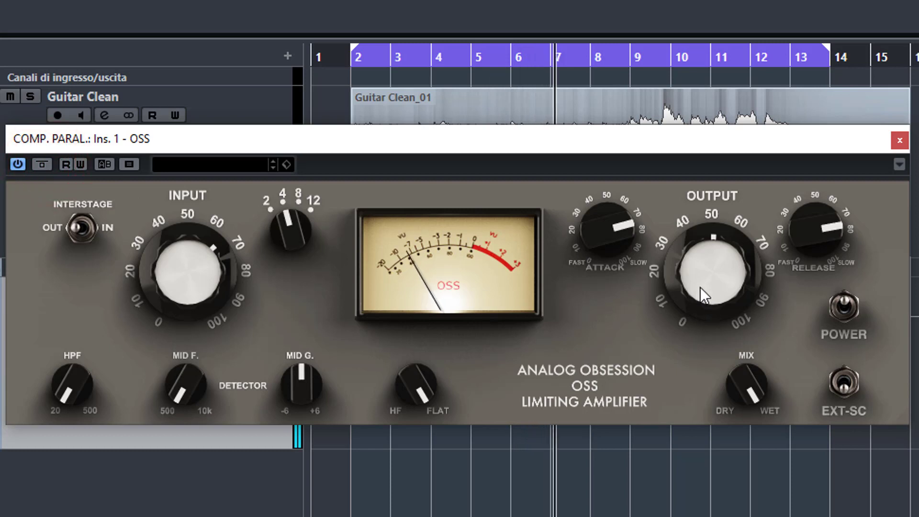
left_click_drag(708, 309, 707, 254)
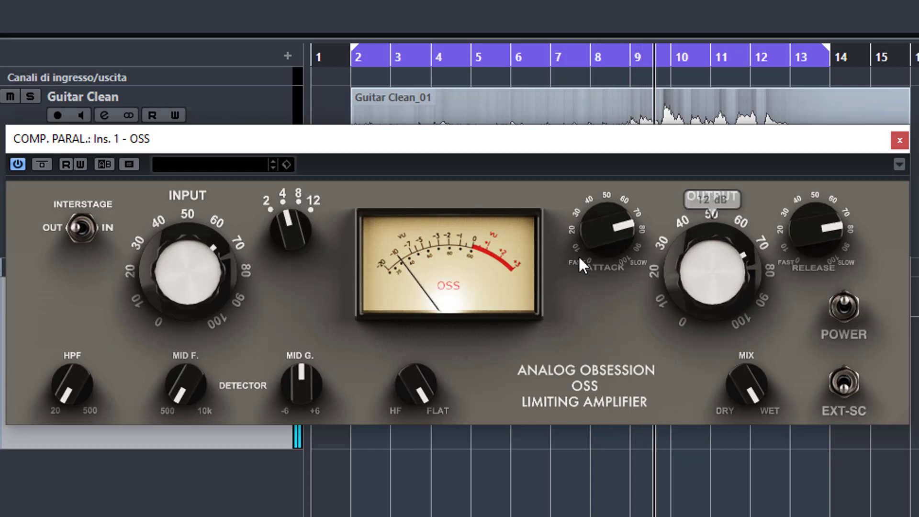
left_click(47, 168)
left_click(47, 168)
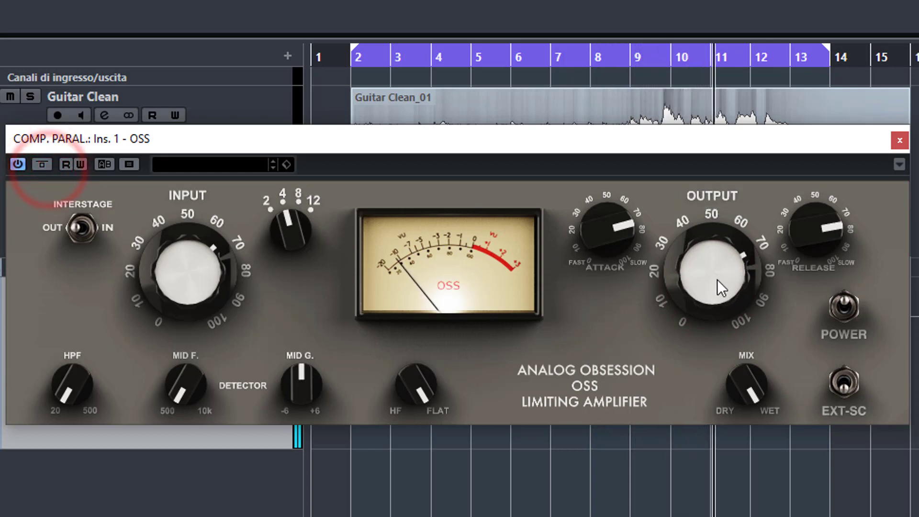
left_click_drag(715, 280, 709, 262)
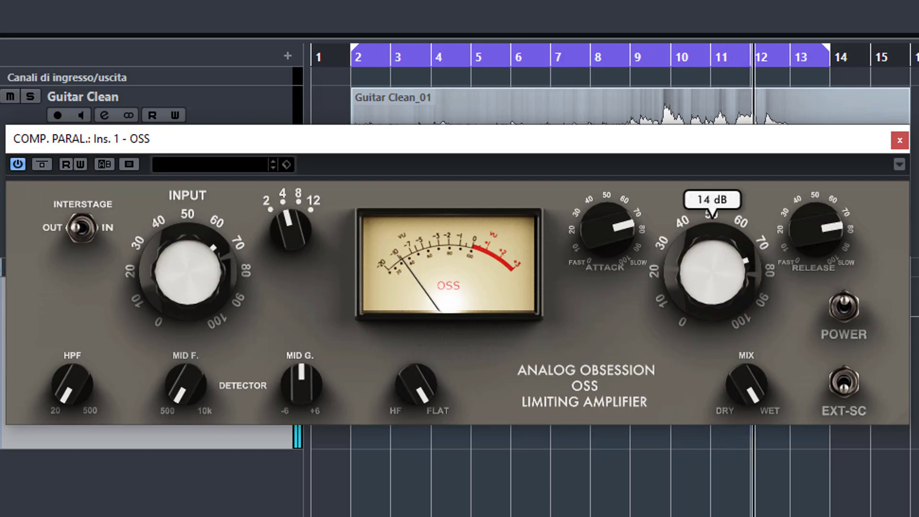
Compare the bypassed and compressed levels again during playback and raise the OSS OUTPUT to 18 dB.
left_click(46, 165)
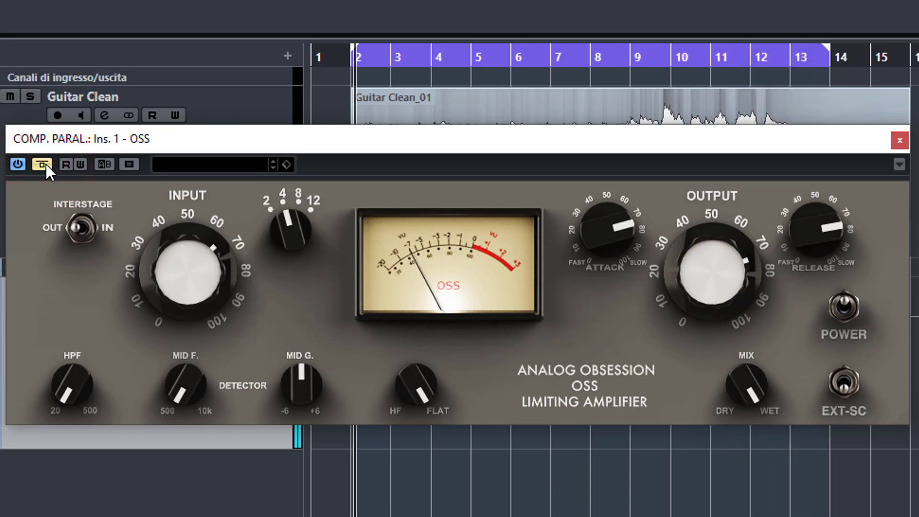
left_click(45, 162)
left_click(46, 164)
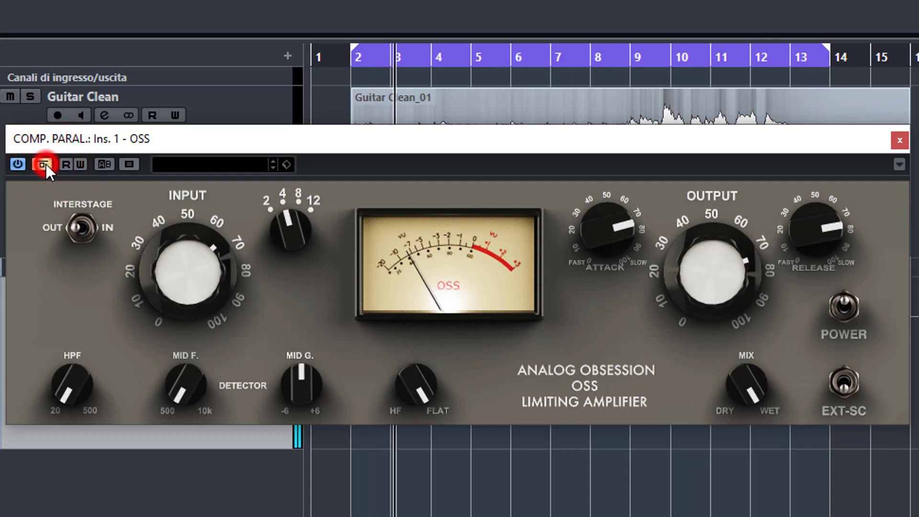
left_click(698, 280)
left_click_drag(698, 281, 698, 273)
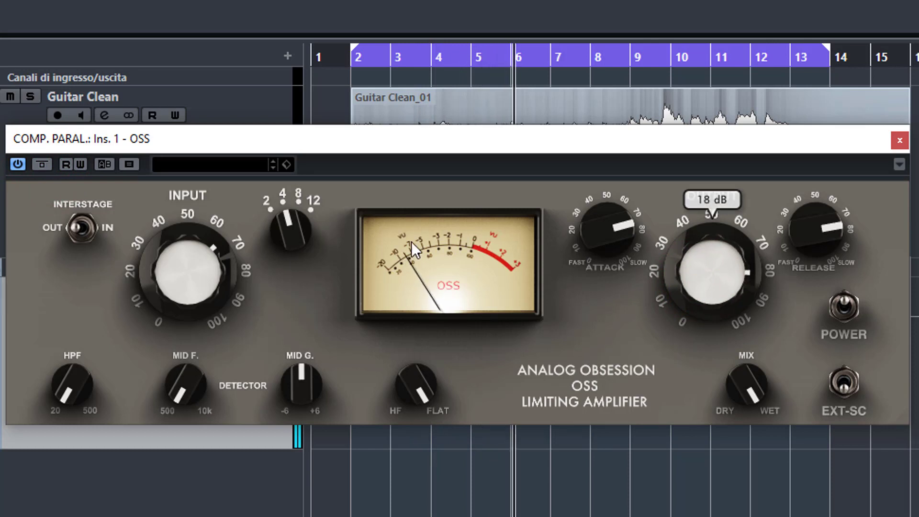
Check the level match by bypassing and reactivating OSS twice, and lower its OUTPUT to 16 dB.
left_click(40, 165)
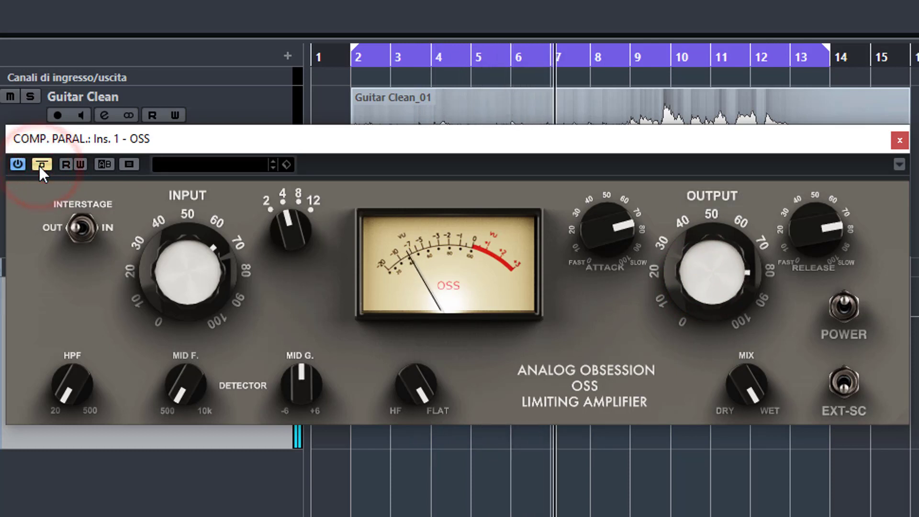
left_click(38, 165)
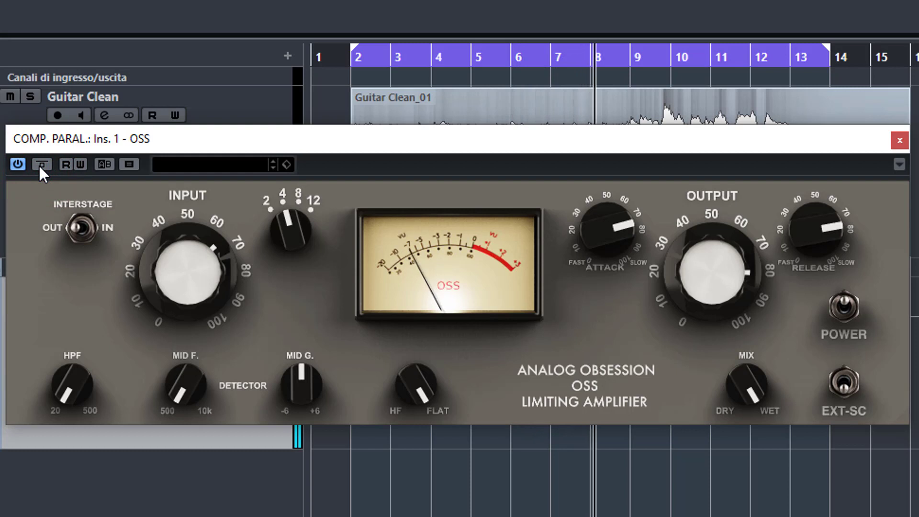
left_click(39, 166)
left_click(39, 166)
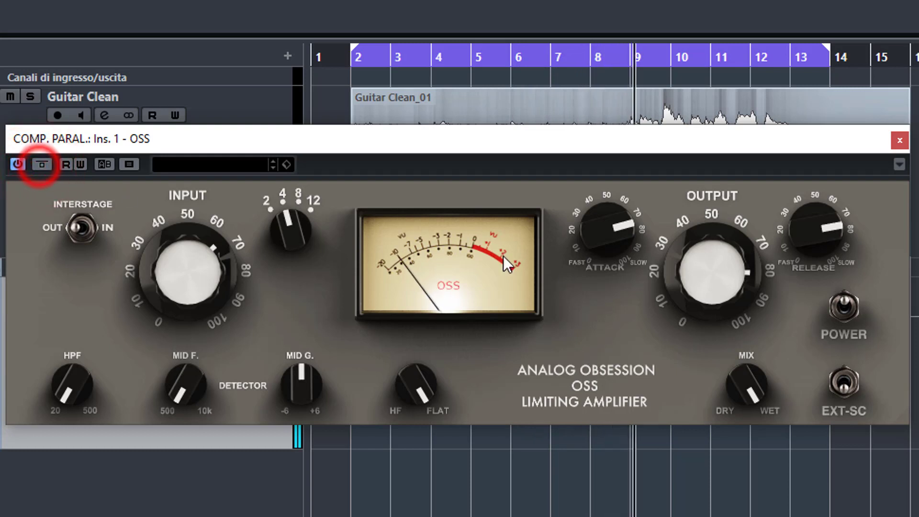
left_click(721, 277)
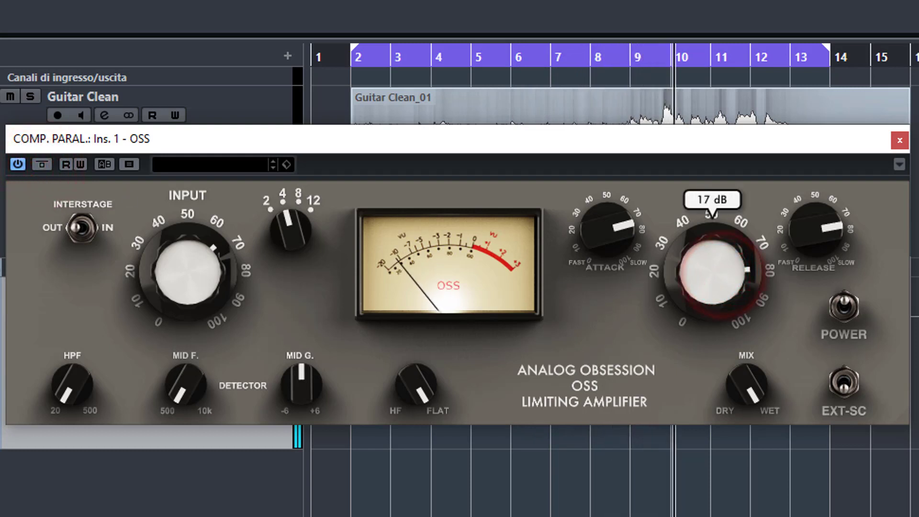
left_click_drag(722, 277, 722, 282)
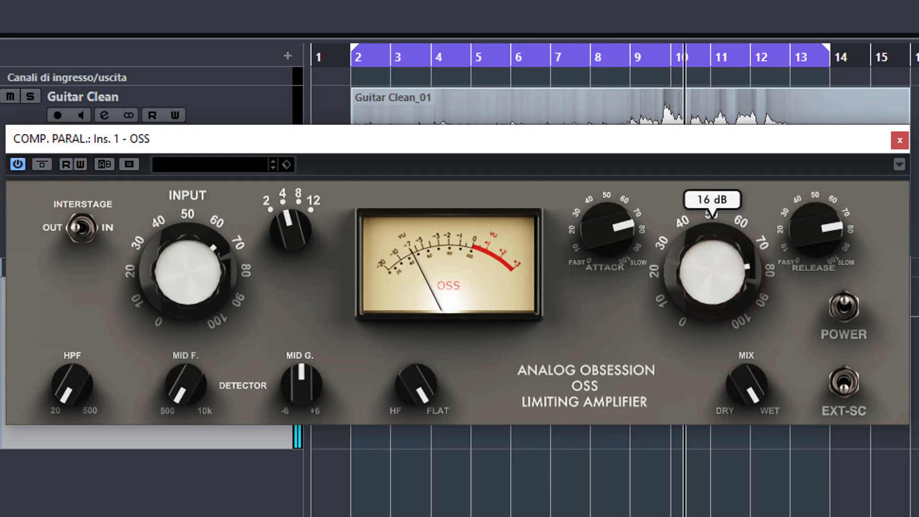
Compare the bypassed and active OSS signal repeatedly during playback and lower its OUTPUT slightly in two small adjustments.
left_click(49, 168)
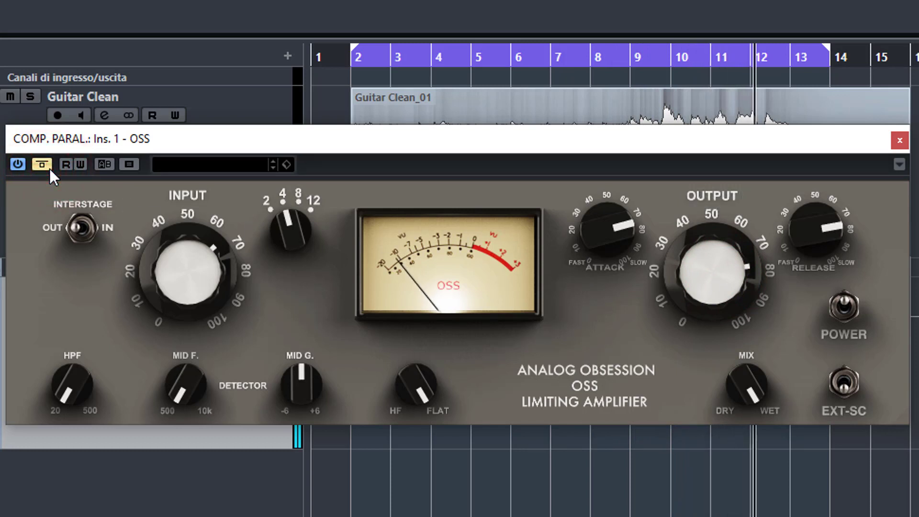
left_click(50, 168)
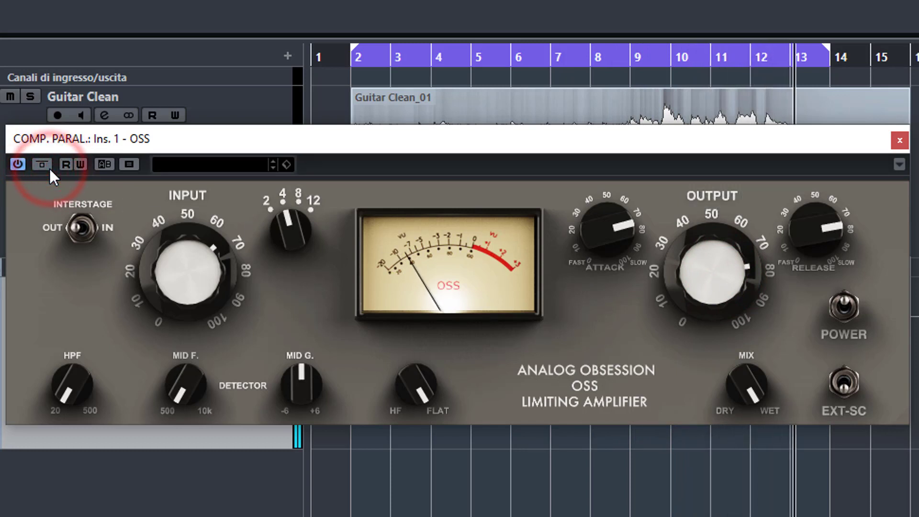
left_click(42, 164)
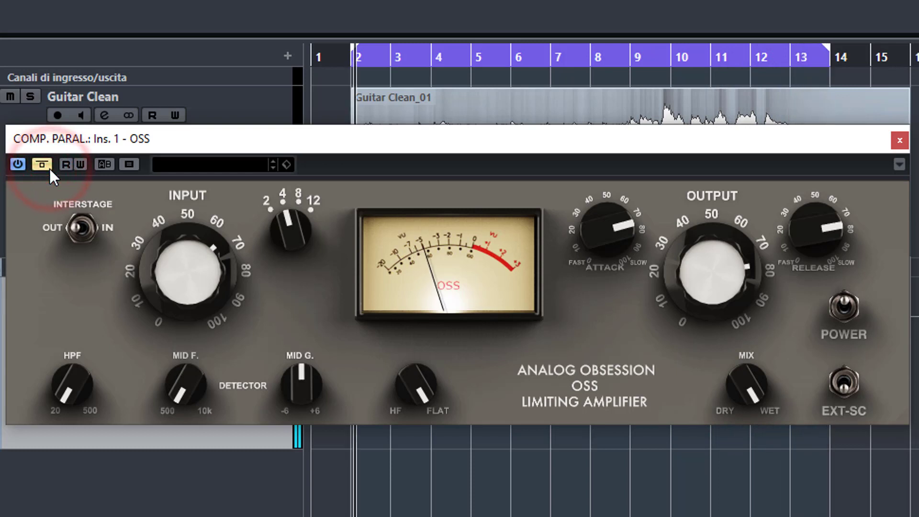
left_click(49, 168)
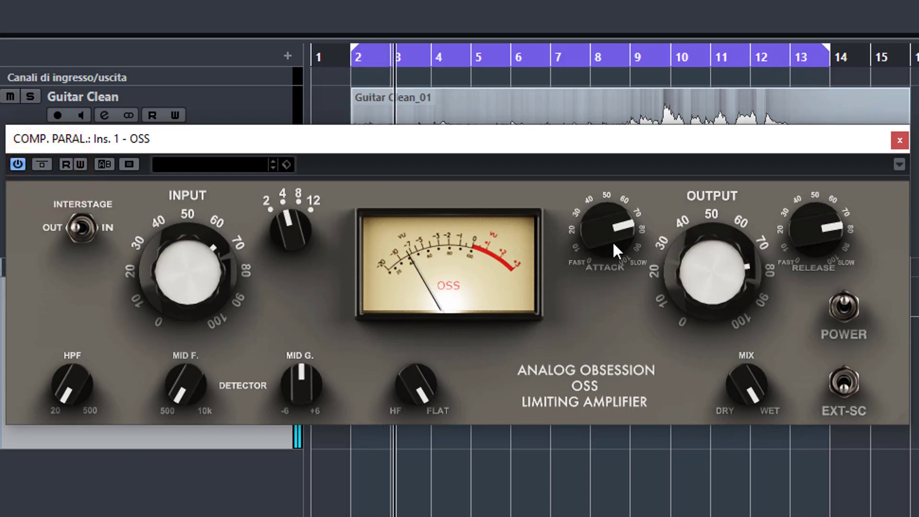
left_click(718, 276)
left_click_drag(719, 276, 718, 280)
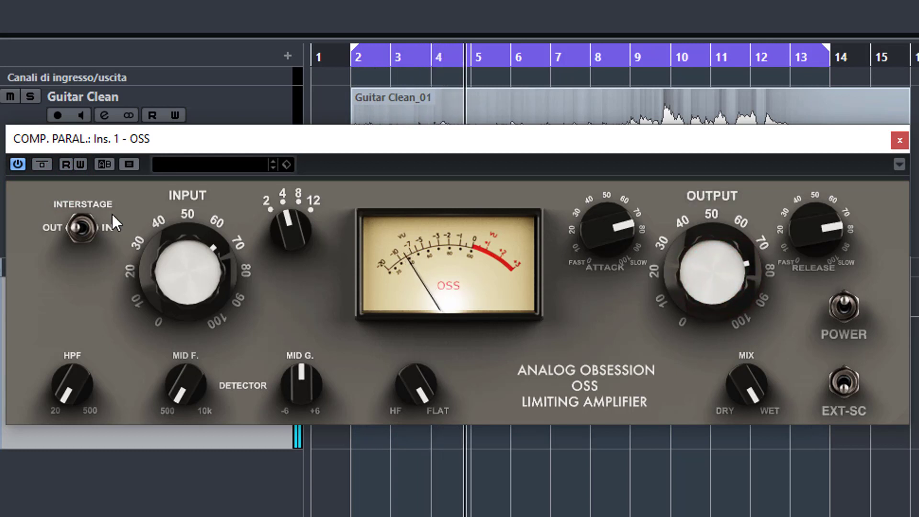
left_click(40, 168)
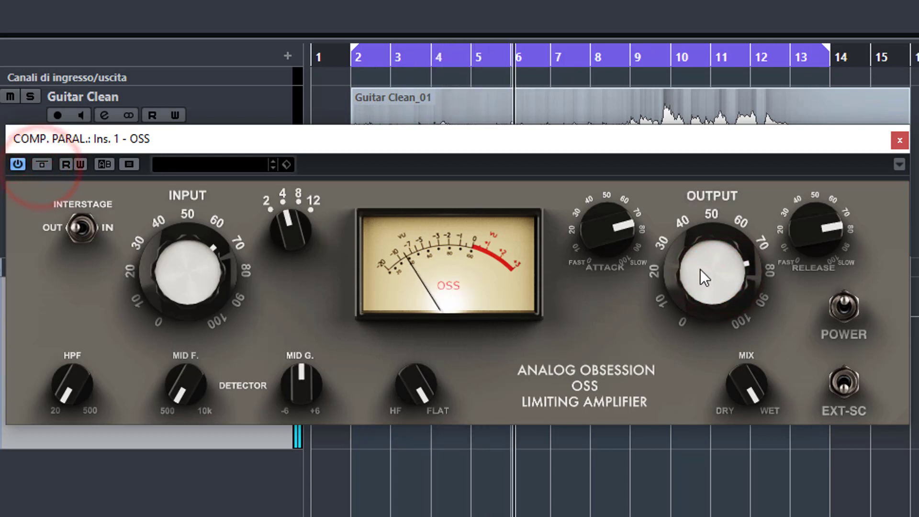
left_click_drag(703, 270, 703, 274)
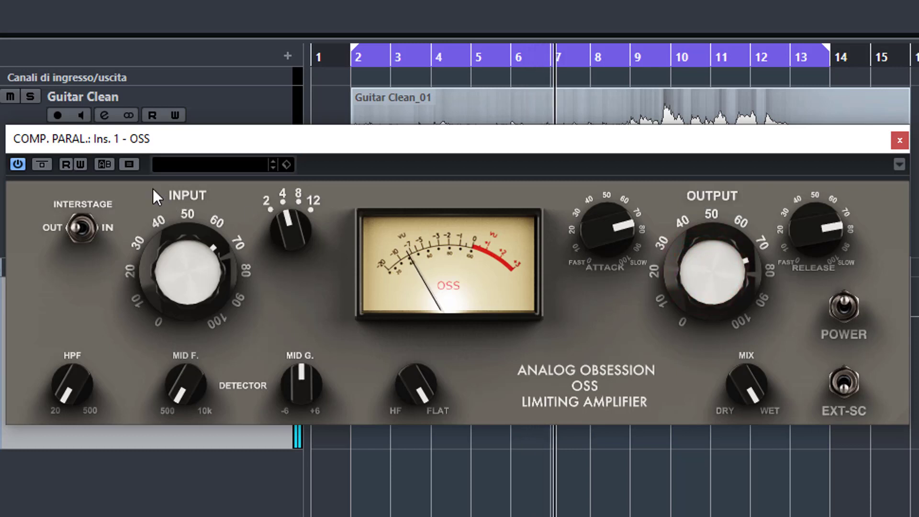
Recheck the OSS level against the bypassed signal and reduce the compressor's OUTPUT slightly further.
left_click(43, 164)
left_click(44, 164)
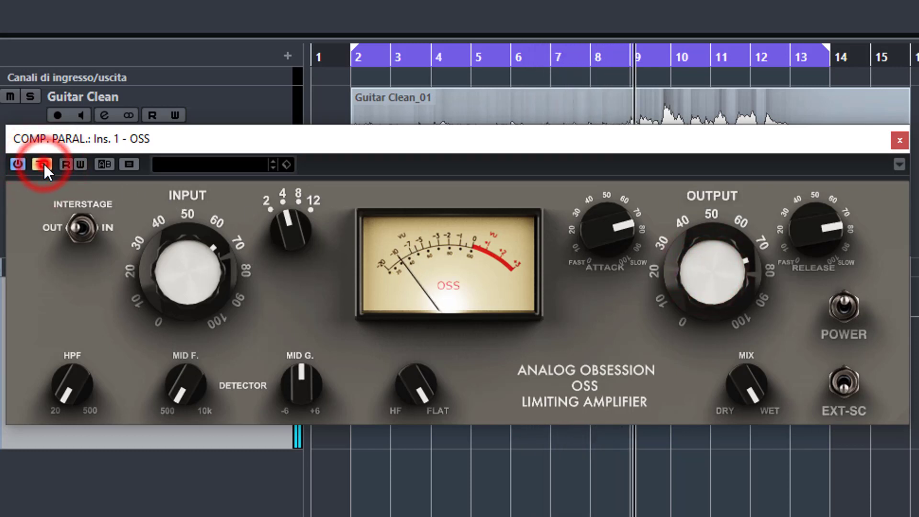
left_click(43, 163)
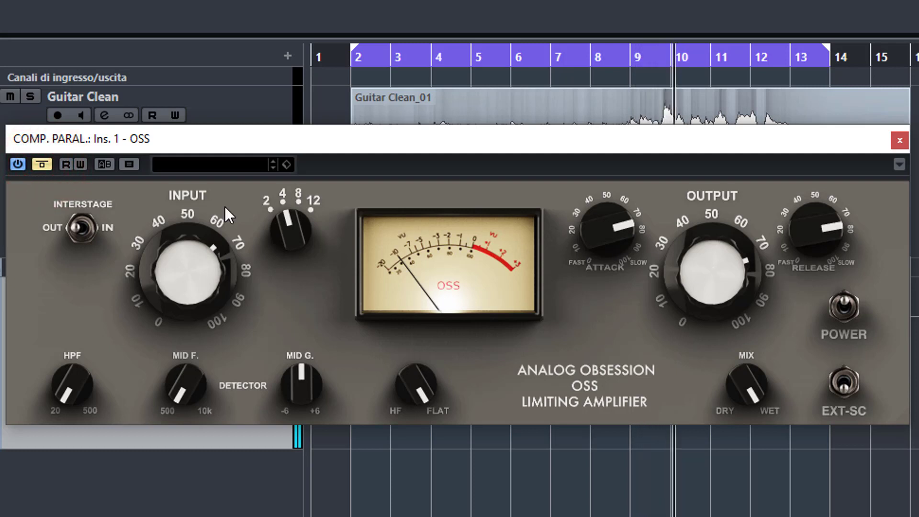
left_click(43, 164)
left_click_drag(703, 273, 703, 278)
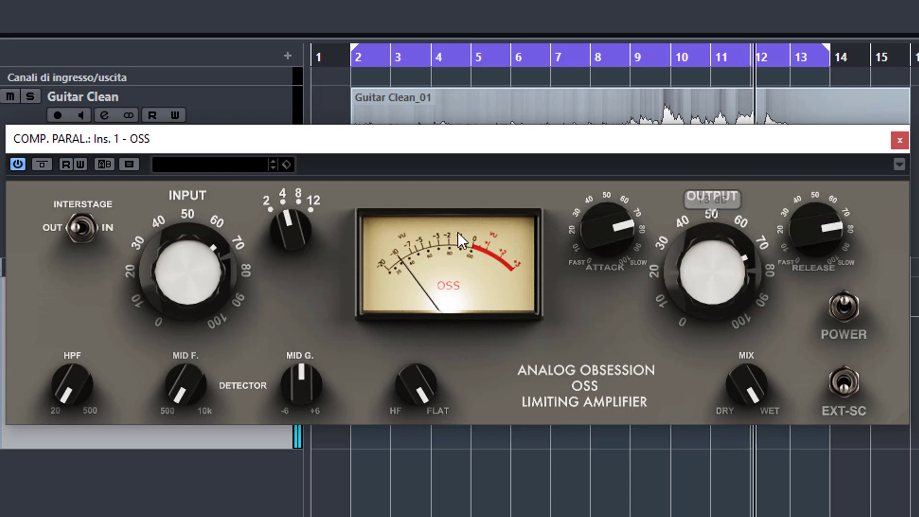
Check the level match once more by bypassing and reactivating OSS, then stop playback and return to the loop start.
left_click(40, 165)
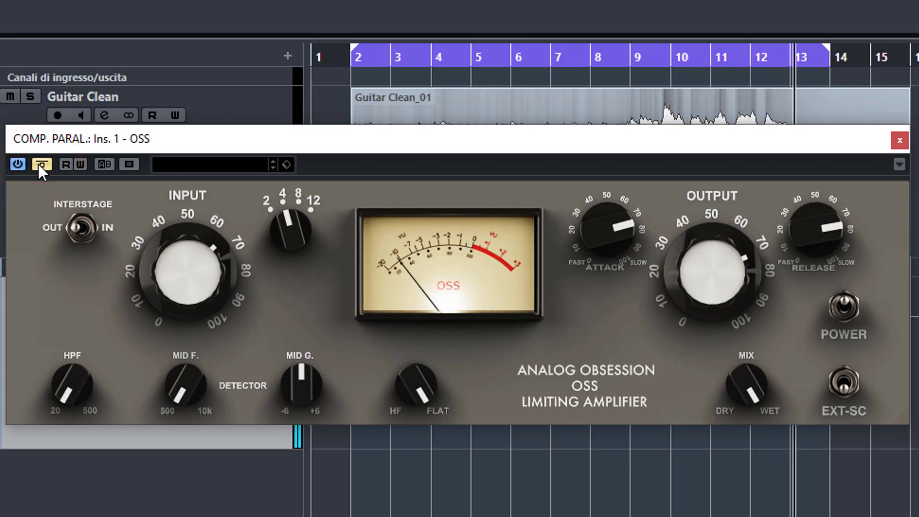
left_click(38, 164)
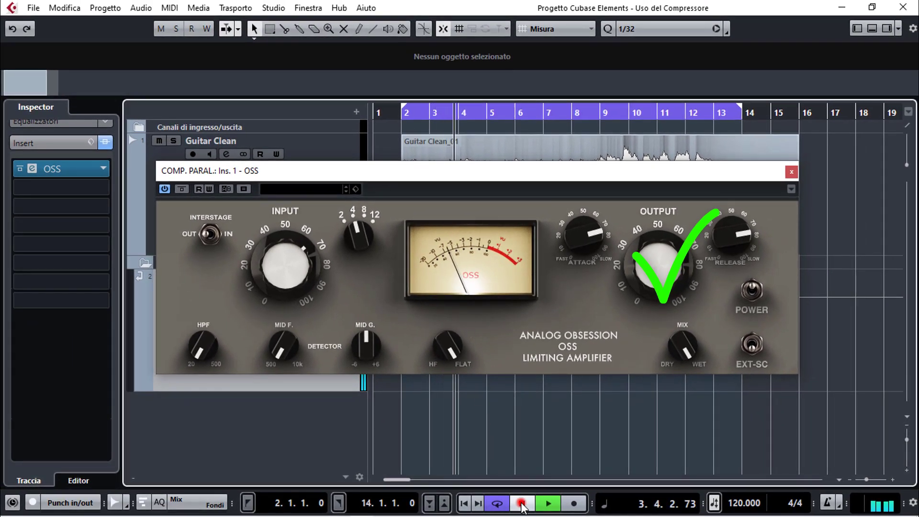
left_click(522, 504)
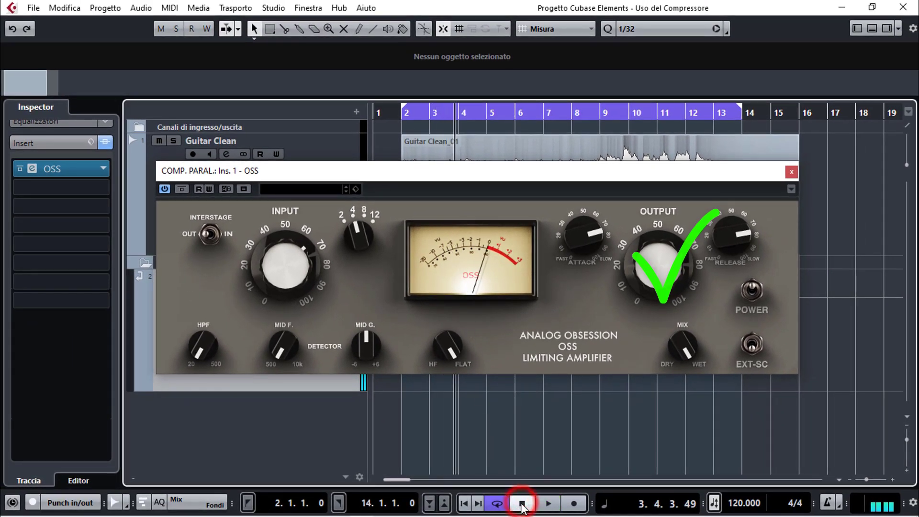
left_click(522, 504)
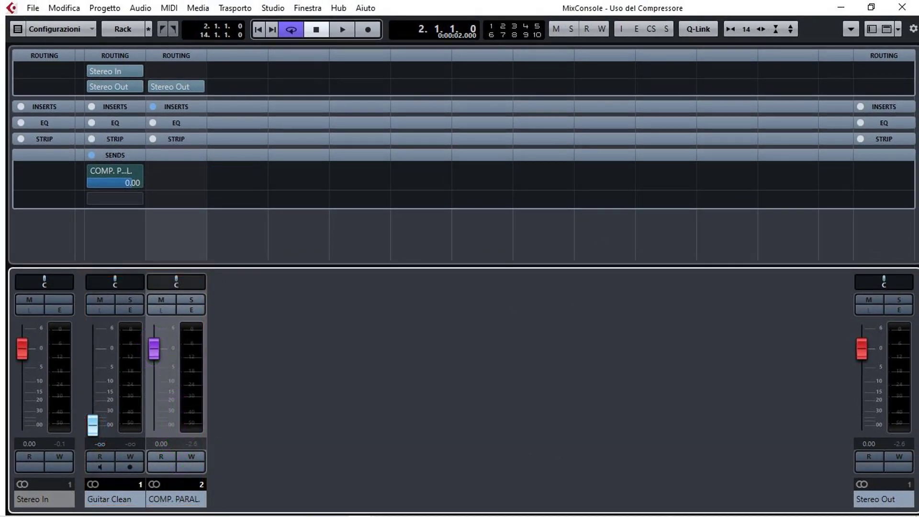
Display the transport panel beside the channel faders, and set the Guitar Clean fader to 0.00 and the COMP. PARAL. fader to -∞.
key("F2")
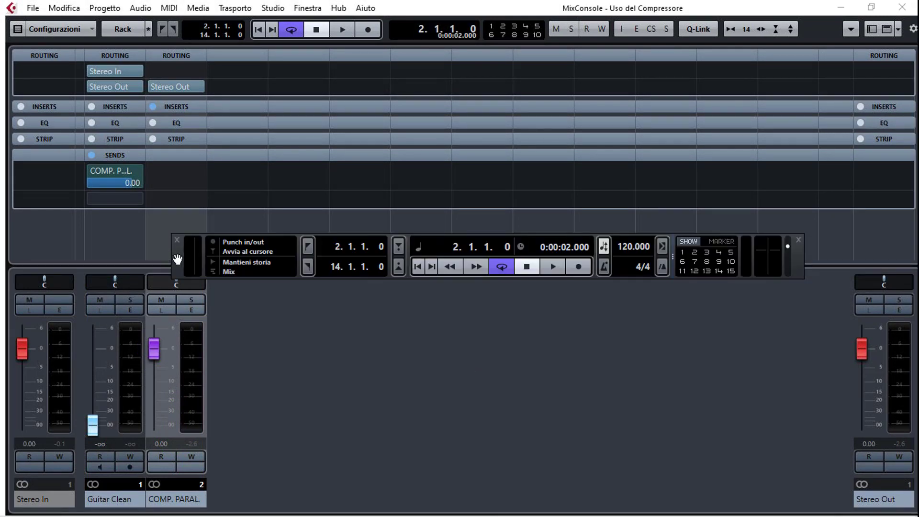
left_click_drag(175, 254, 235, 405)
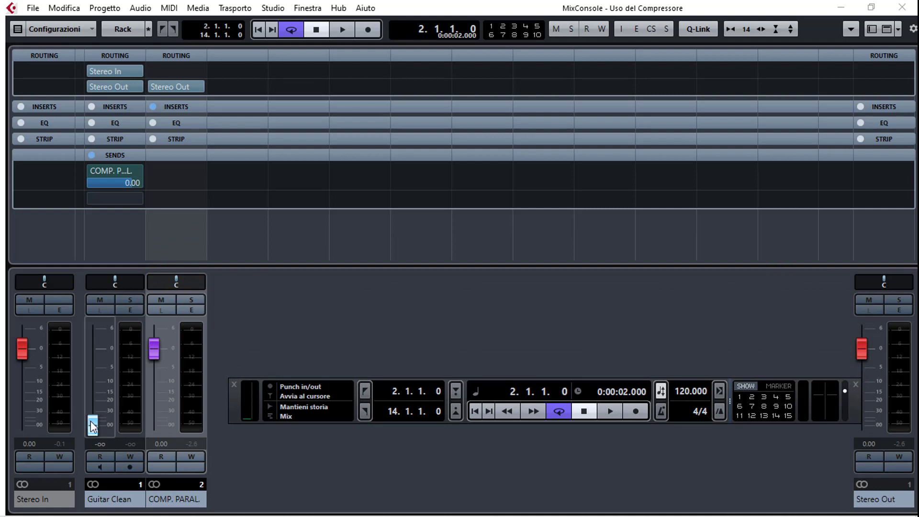
left_click_drag(90, 422, 93, 352)
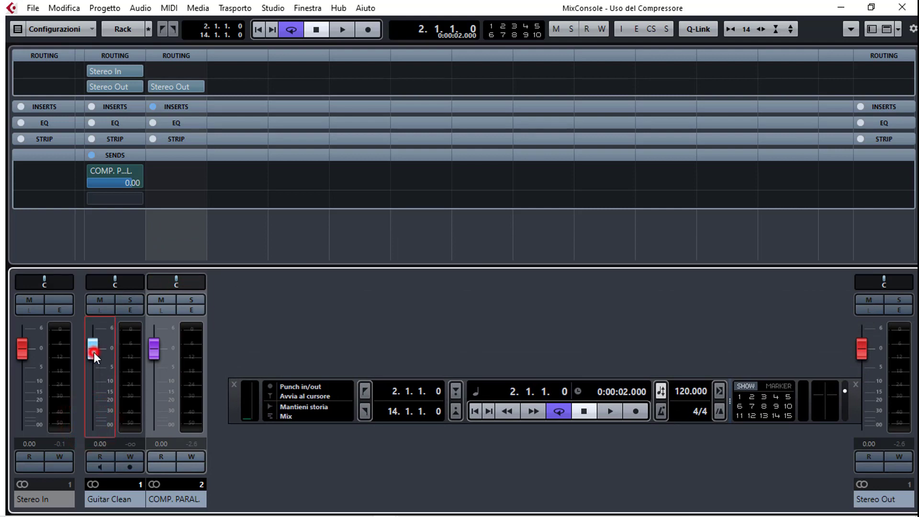
left_click(154, 348)
left_click_drag(154, 363, 164, 442)
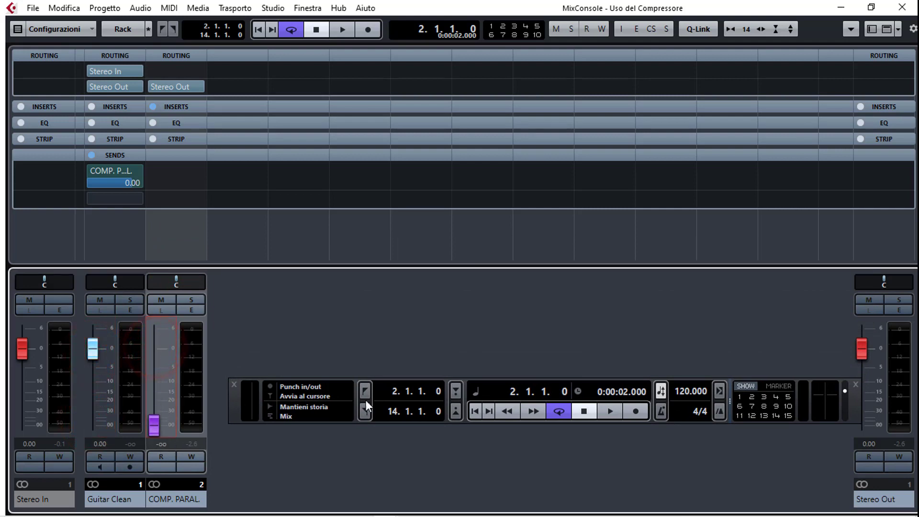
Start playback and gradually blend in the compressed signal by raising the COMP. PARAL. fader to -4.23.
left_click(605, 411)
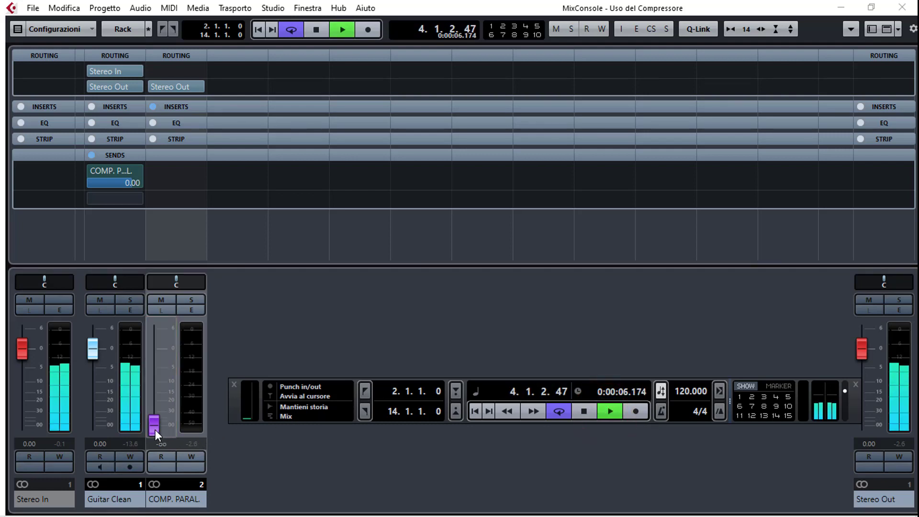
left_click_drag(155, 430, 154, 372)
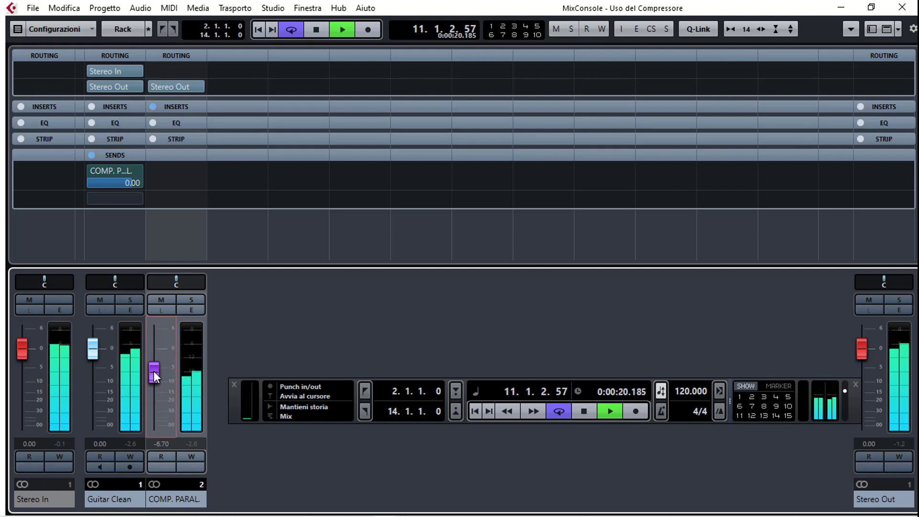
left_click_drag(153, 372, 156, 365)
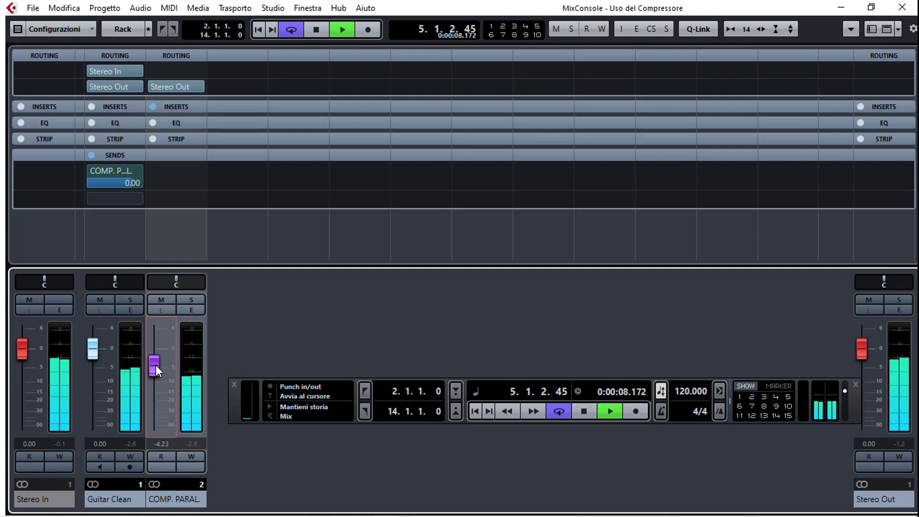
Compare the mix with COMP. PARAL. muted and unmuted, raise its fader to -2.22, and stop playback, returning to the loop start.
left_click(166, 302)
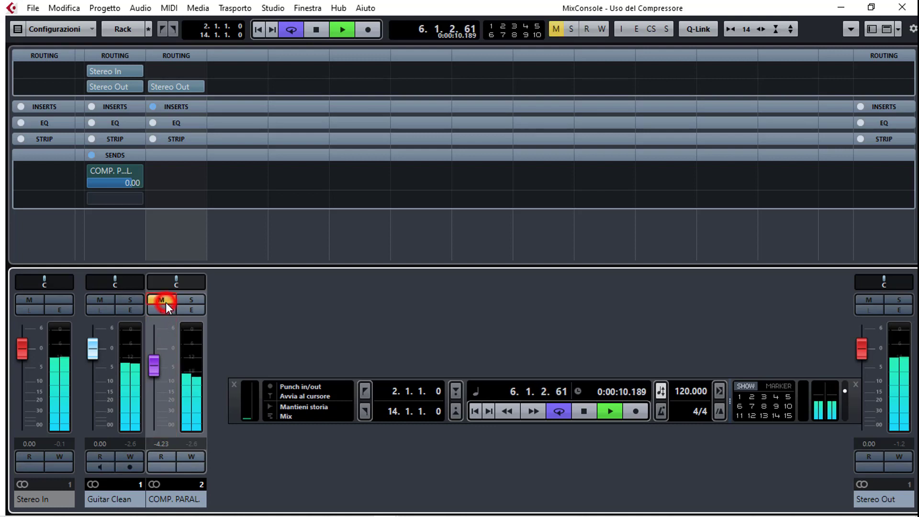
left_click(167, 301)
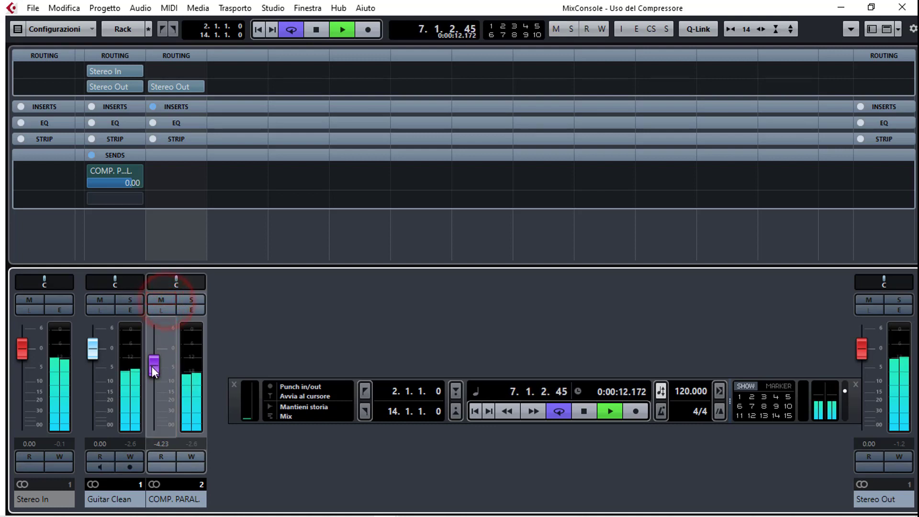
scroll(152, 366, "up", 2)
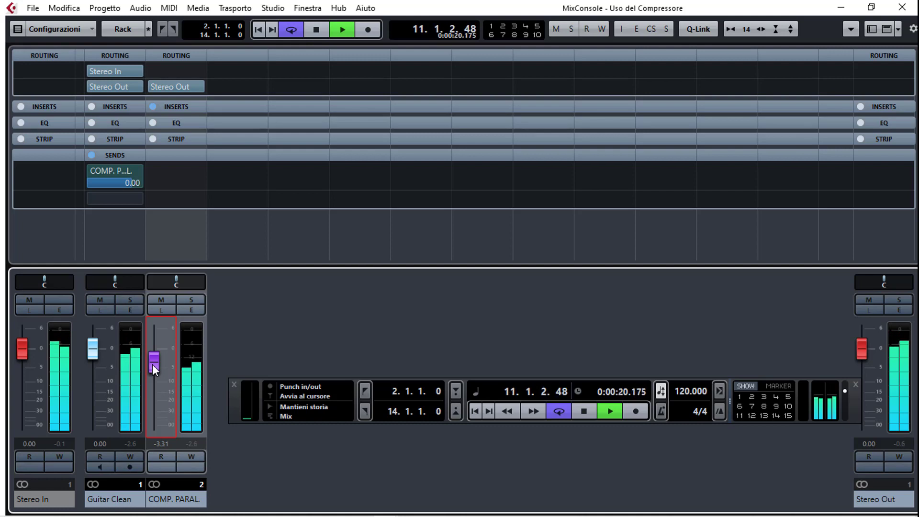
scroll(152, 364, "up", 1)
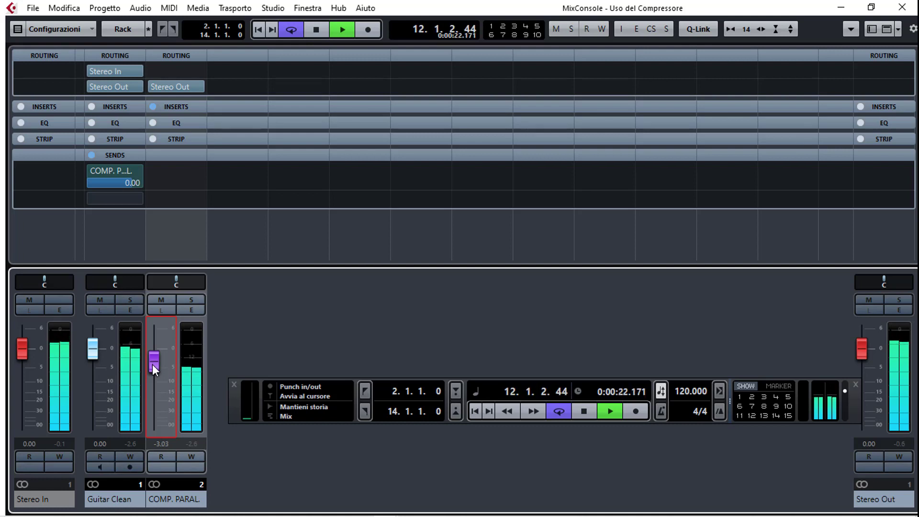
scroll(152, 364, "up", 1)
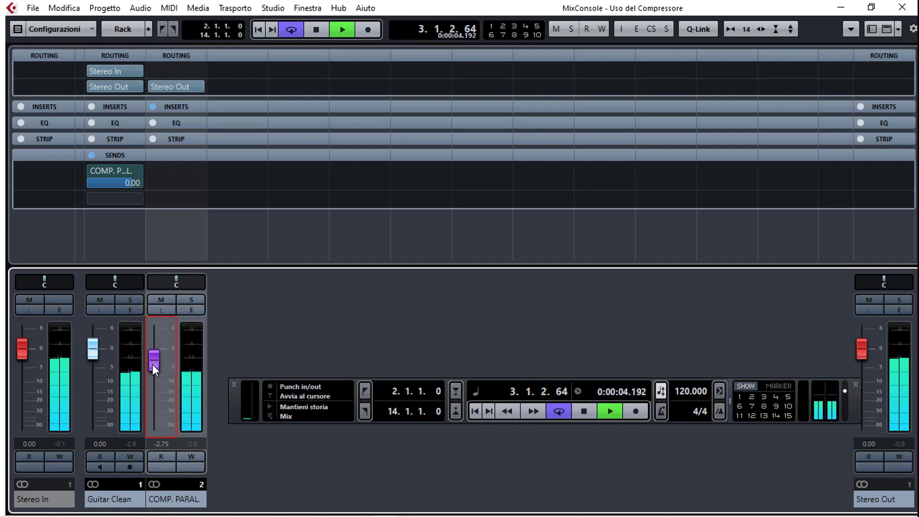
scroll(152, 364, "up", 2)
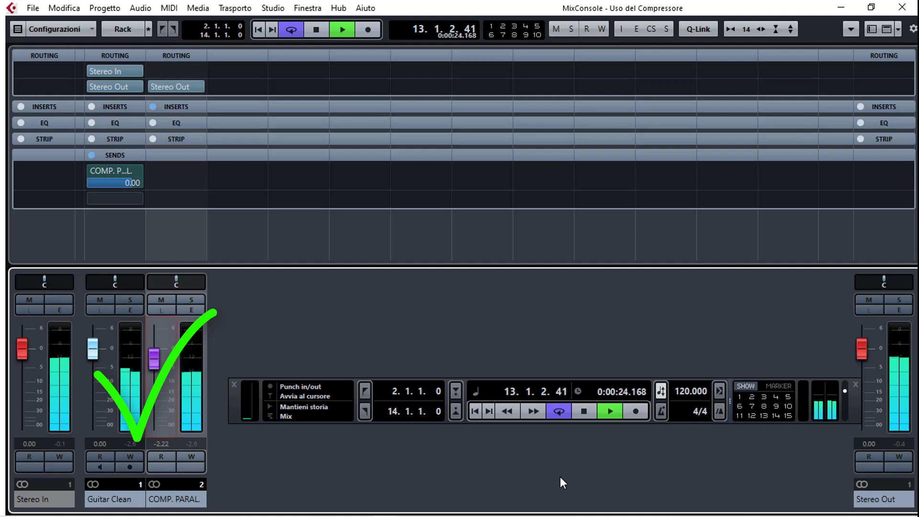
left_click(586, 411)
left_click(586, 411)
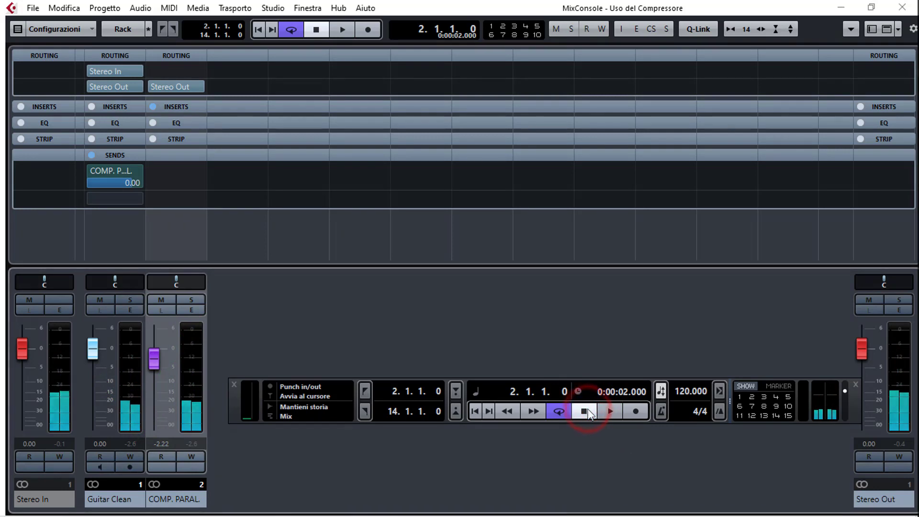